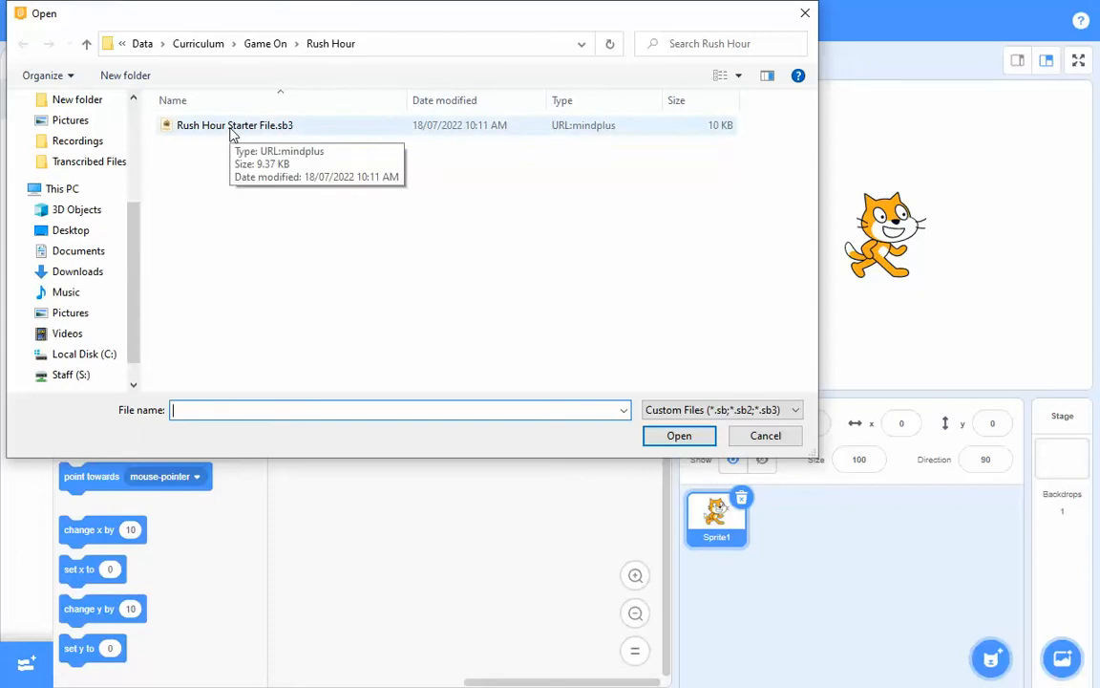
# Step: Open Rush Hour Starter File.sb3 and move the truckside truck into the grid's bottom row at about x 21, y -123
pyautogui.click(228, 134)
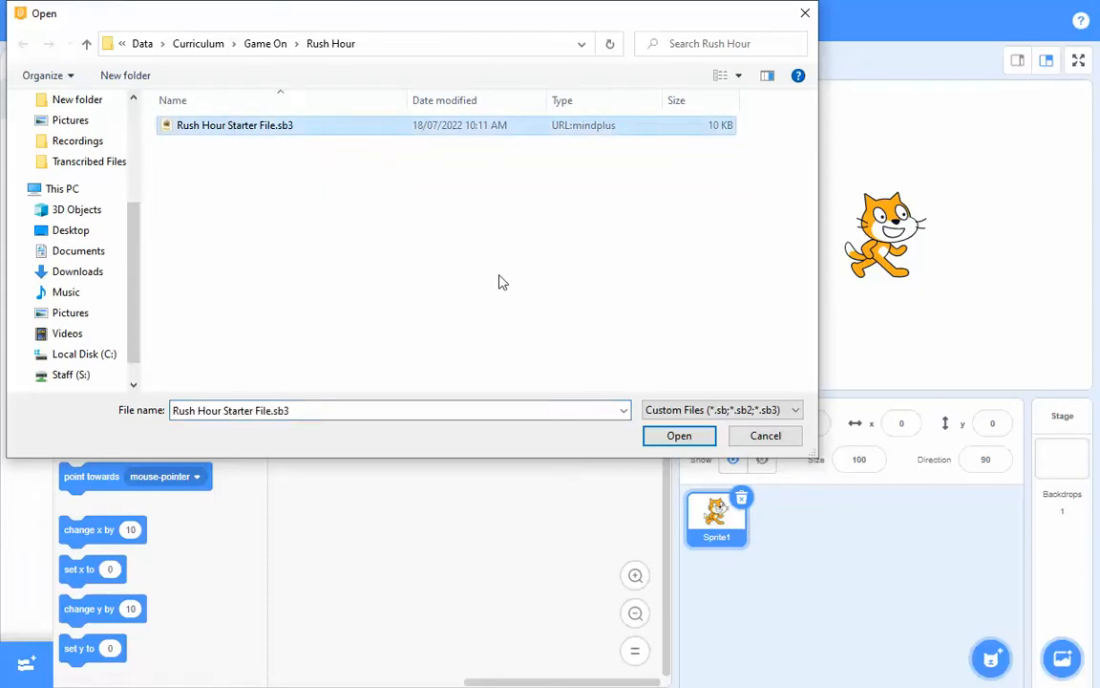
pyautogui.click(680, 440)
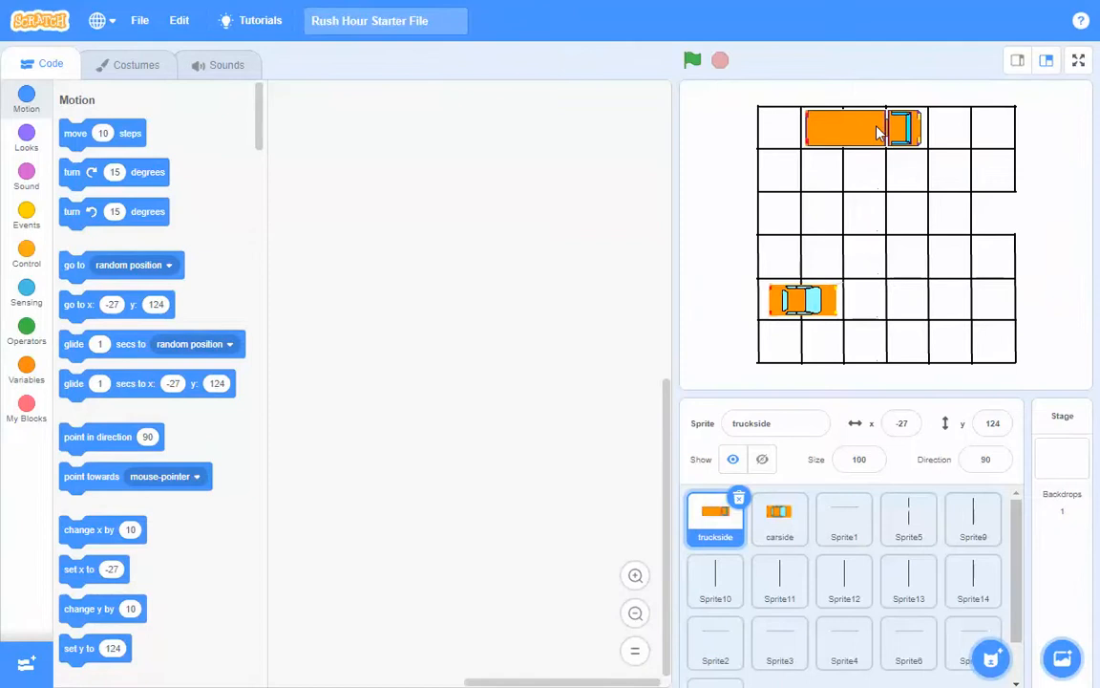
pyautogui.moveTo(878, 132); pyautogui.dragTo(923, 340)
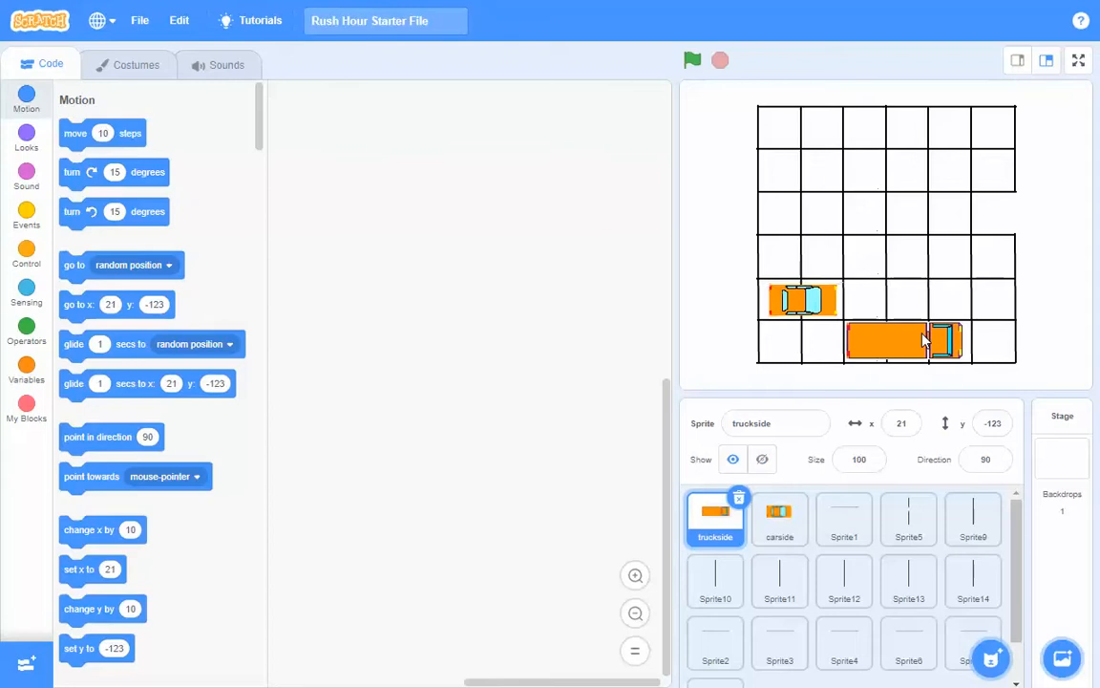
# Step: Duplicate the truckside sprite and place the copy right after carside in the sprite list
pyautogui.rightClick(716, 523)
pyautogui.click(749, 537)
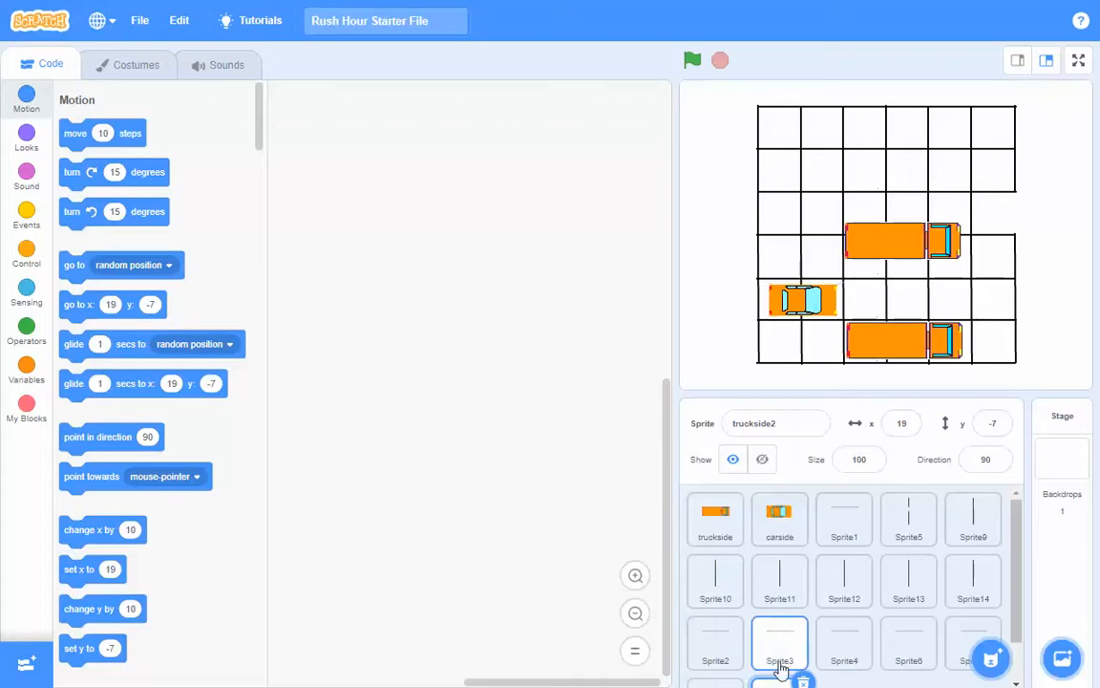
pyautogui.moveTo(776, 682); pyautogui.dragTo(813, 535)
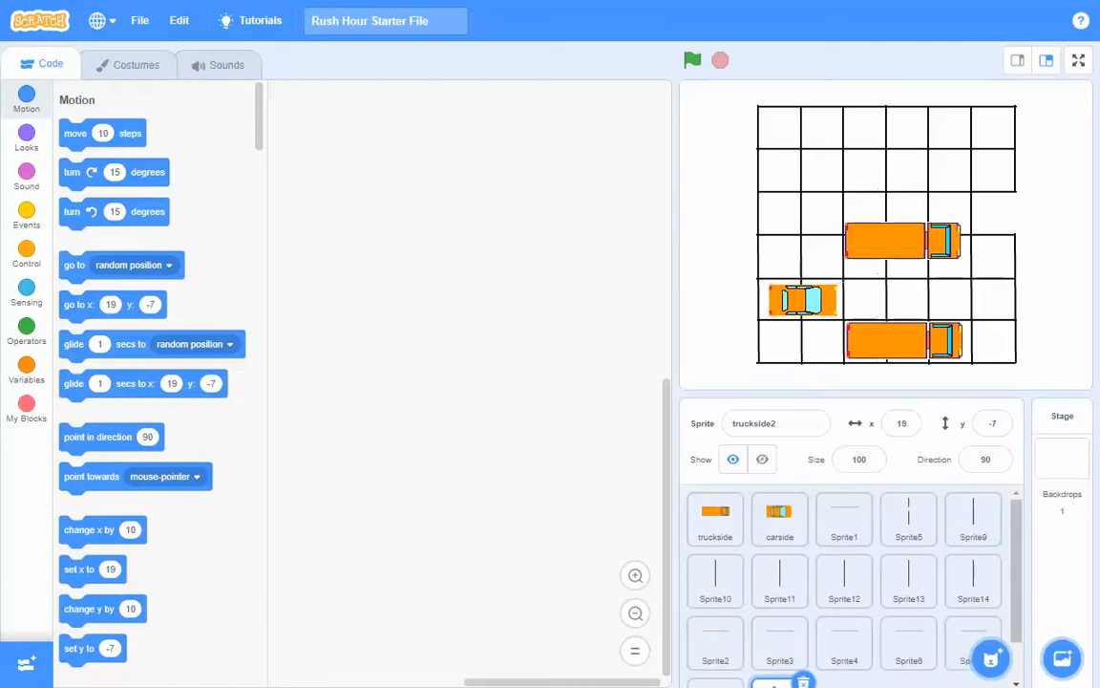
pyautogui.moveTo(777, 683); pyautogui.dragTo(819, 544)
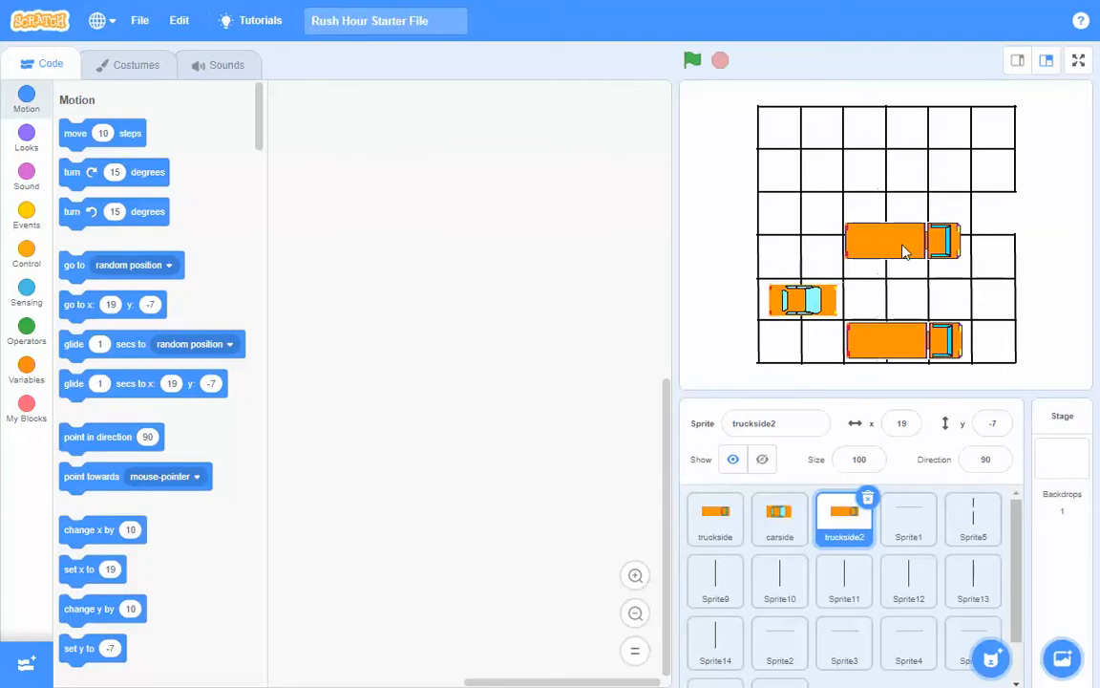
# Step: Turn the copied truck to direction 0 and place it at about x 23, y 17 on the grid
pyautogui.click(997, 461)
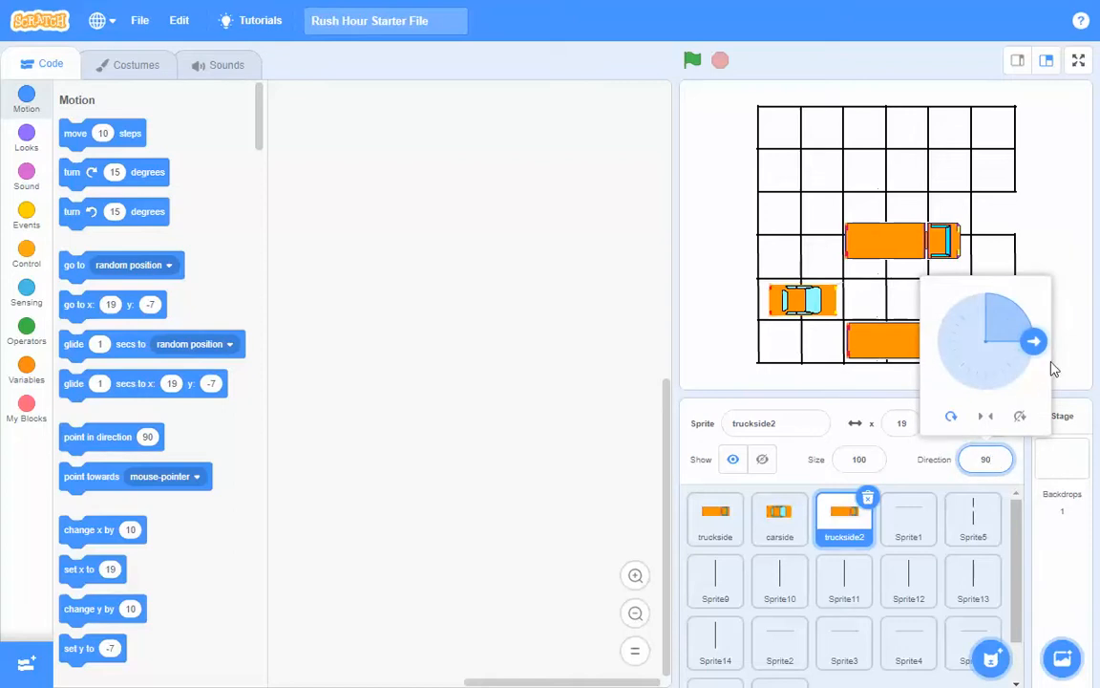
pyautogui.moveTo(1038, 345); pyautogui.dragTo(991, 298)
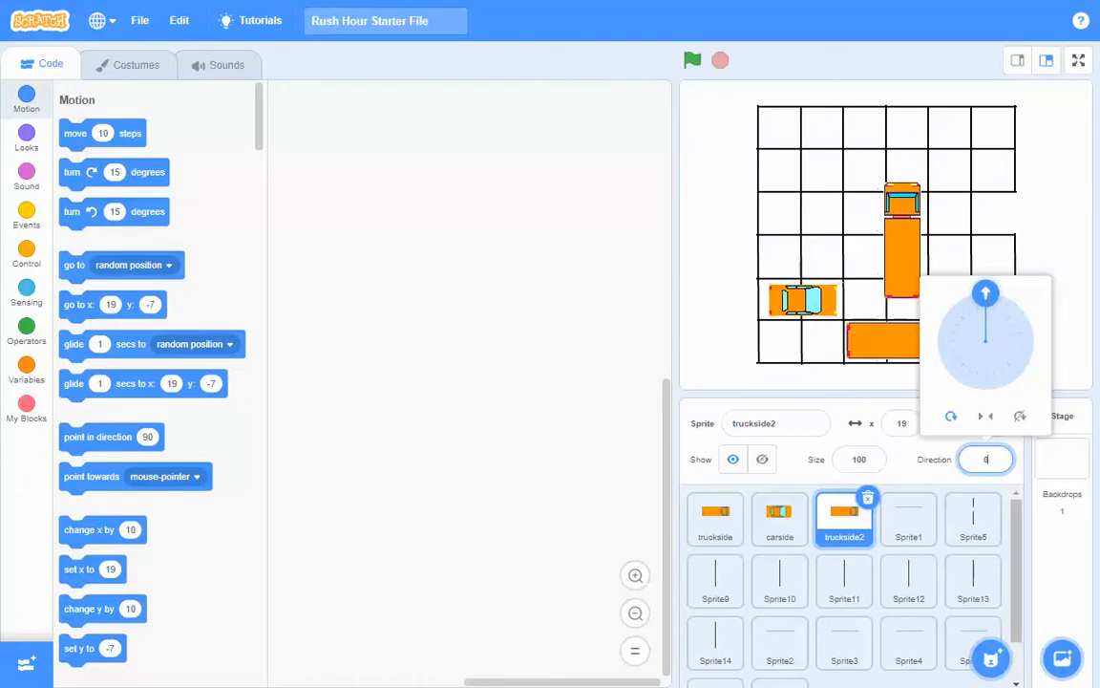
pyautogui.moveTo(914, 247); pyautogui.dragTo(921, 237)
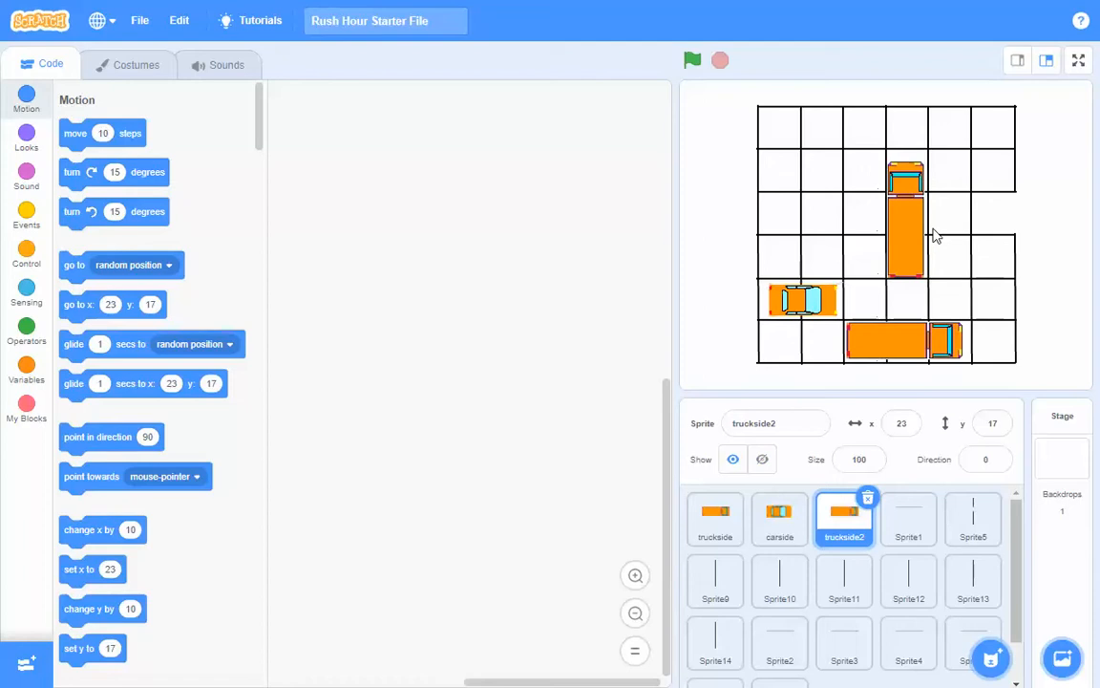
# Step: Duplicate the vertical truck sprite truckside2 twice
pyautogui.rightClick(844, 521)
pyautogui.click(877, 542)
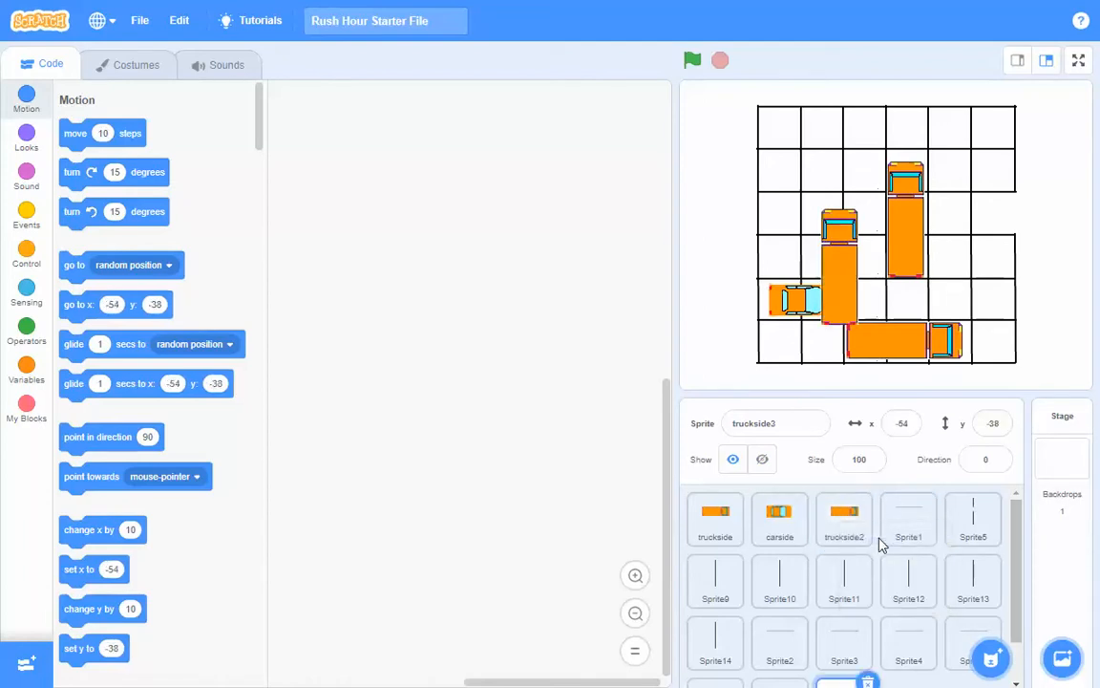
pyautogui.rightClick(855, 519)
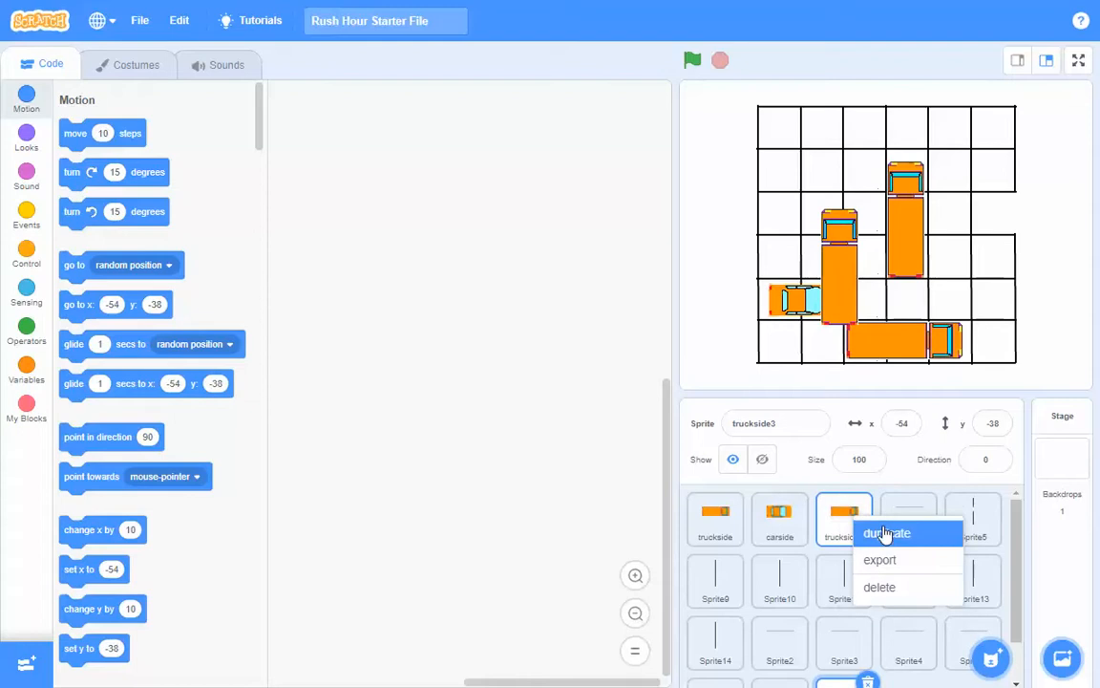
pyautogui.click(884, 533)
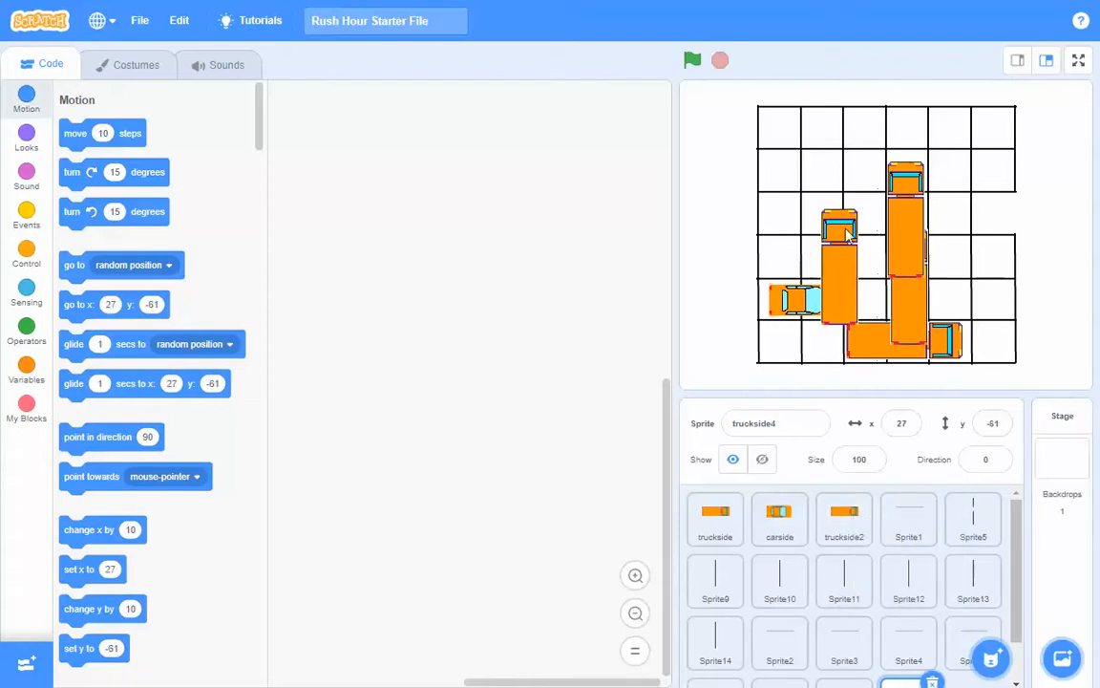
# Step: Spread the vertical trucks over the upper grid: truckside3 at about (-111, 46), truckside2 at (-9, 67) and truckside4 at (70, 57)
pyautogui.moveTo(836, 246); pyautogui.dragTo(787, 175)
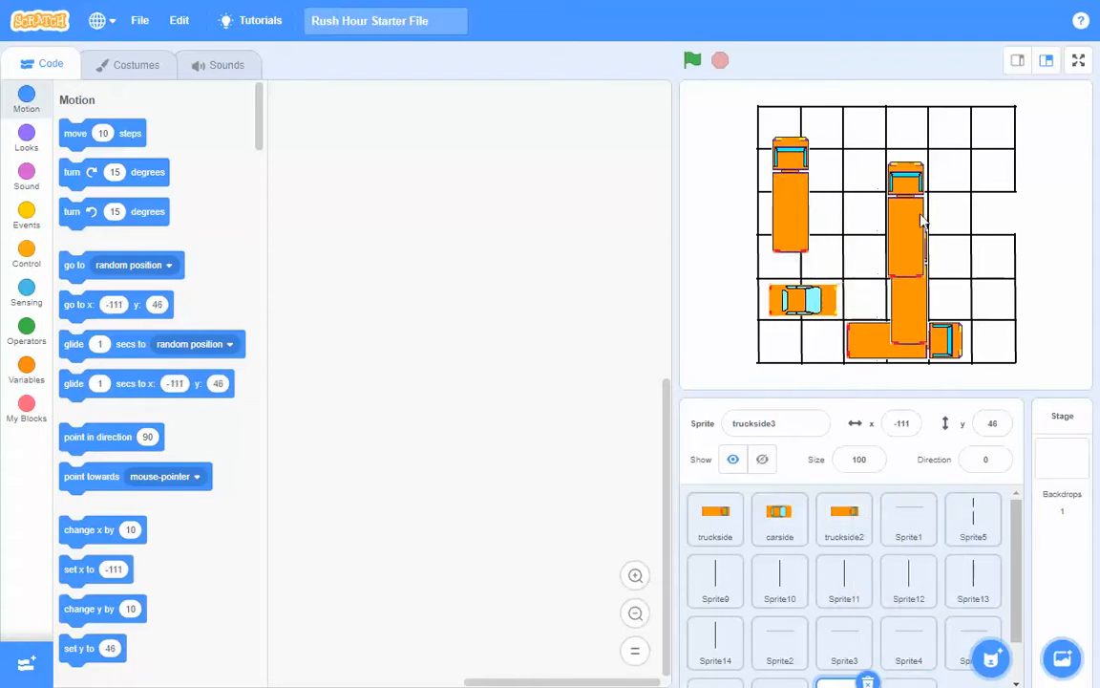
pyautogui.moveTo(920, 219); pyautogui.dragTo(864, 180)
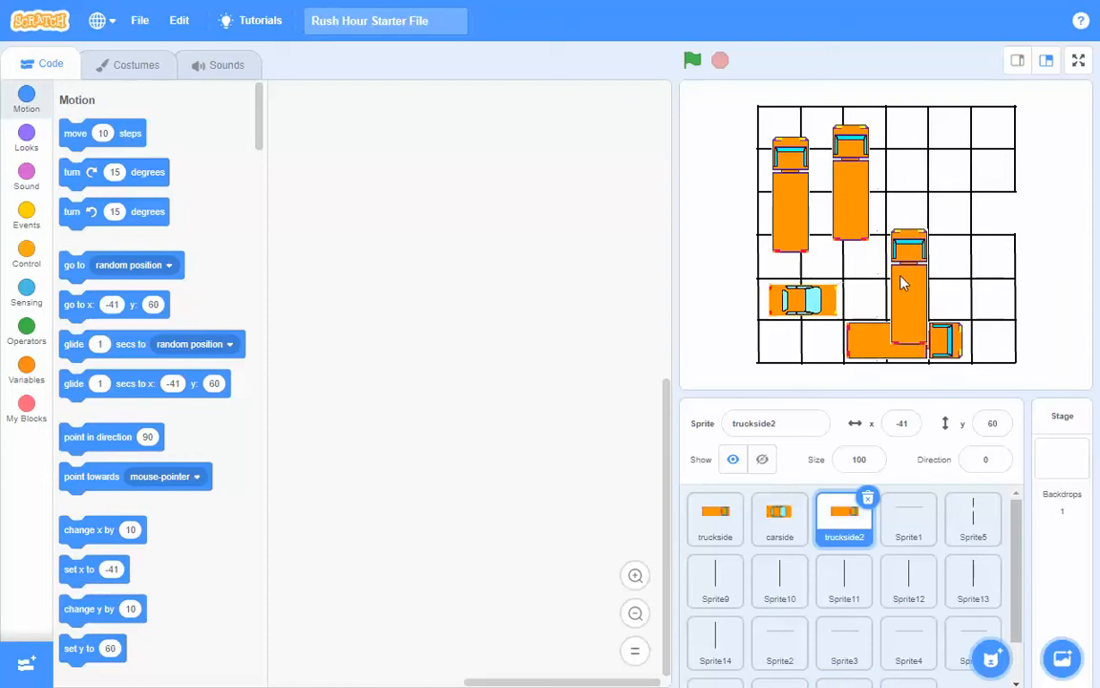
pyautogui.moveTo(904, 283); pyautogui.dragTo(941, 179)
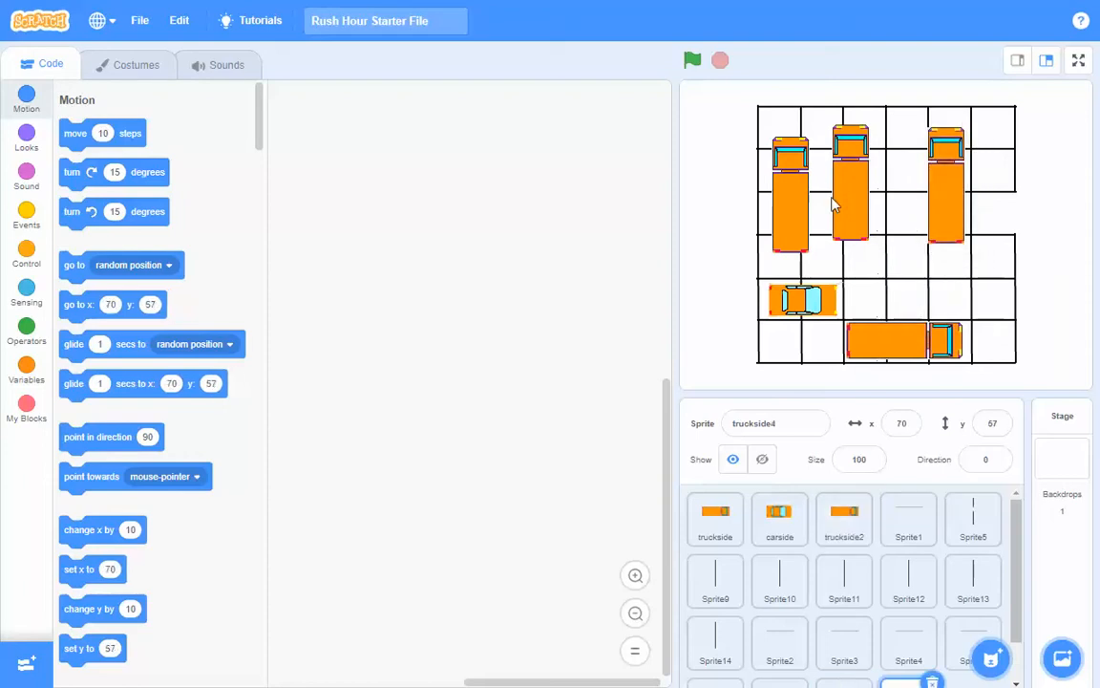
pyautogui.moveTo(846, 202); pyautogui.dragTo(873, 200)
# Step: Reorder the sprite list so that truckside4 and truckside3 follow directly after truckside2
pyautogui.moveTo(1062, 657)
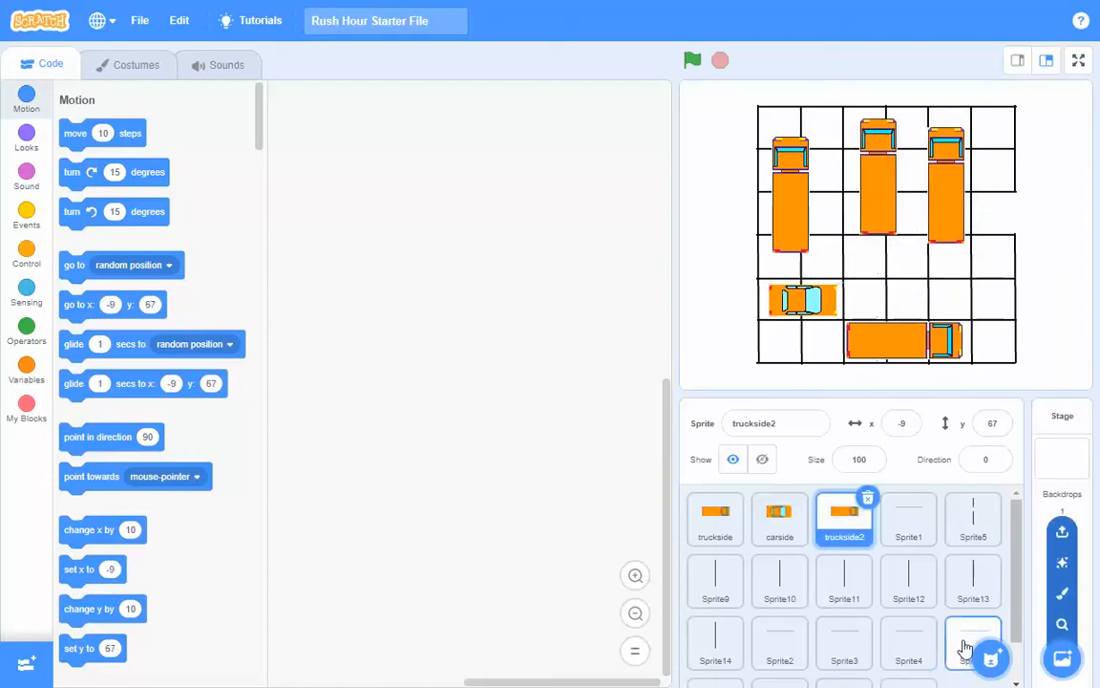
pyautogui.scroll(-1, 1018, 669)
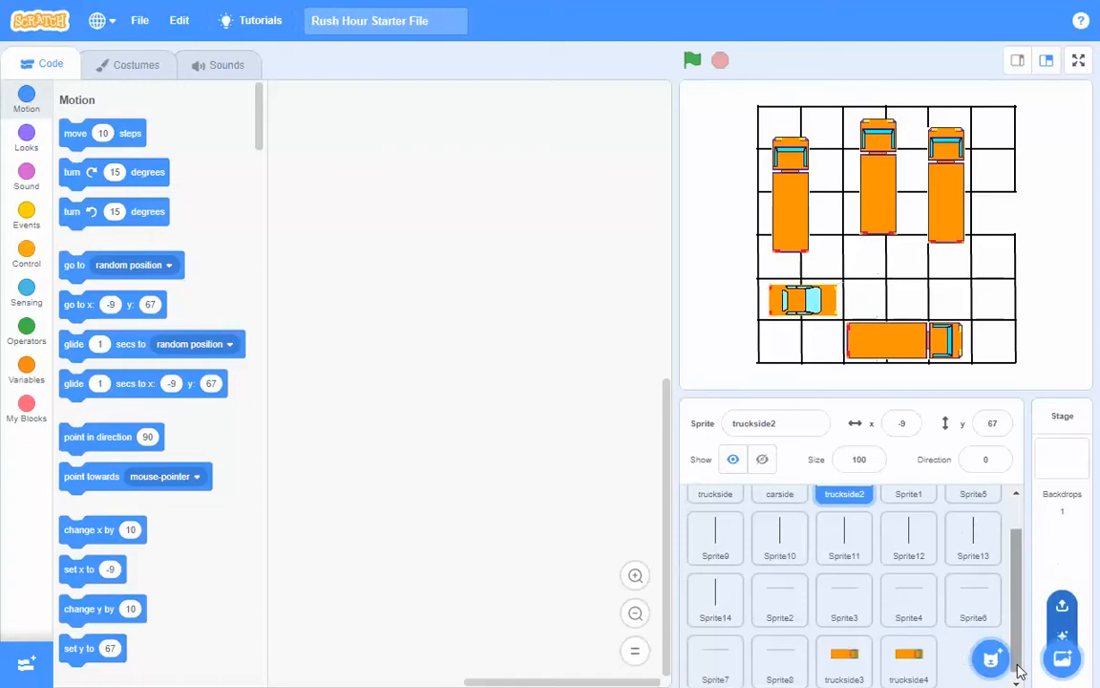
pyautogui.moveTo(847, 646); pyautogui.dragTo(876, 531)
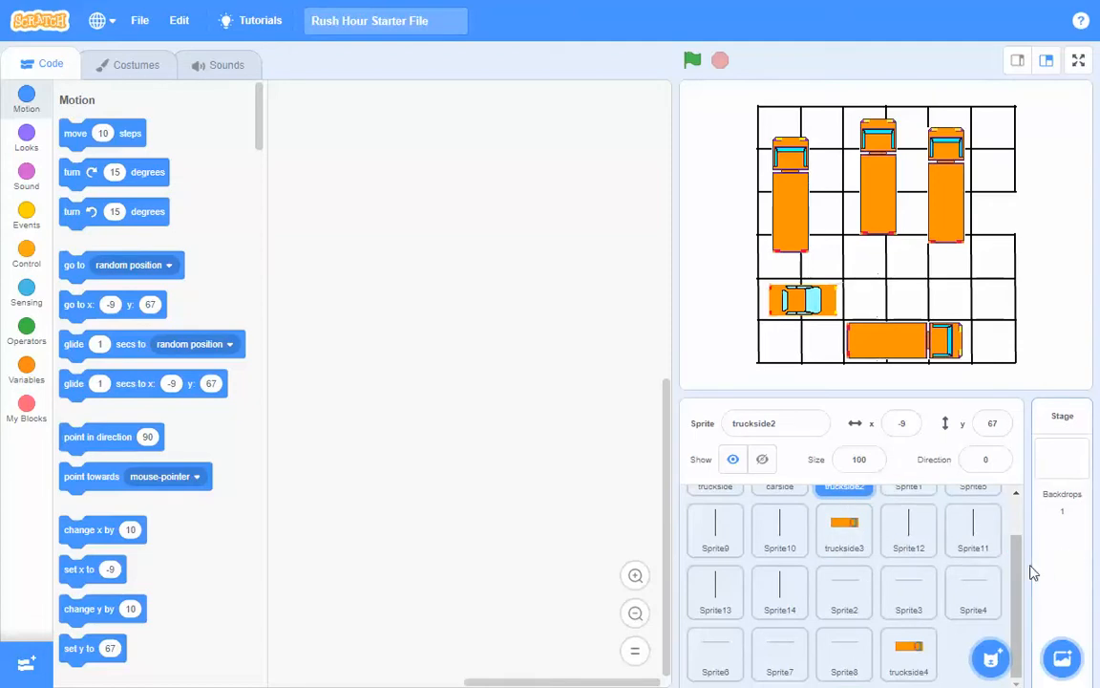
pyautogui.moveTo(1017, 580); pyautogui.dragTo(1017, 557)
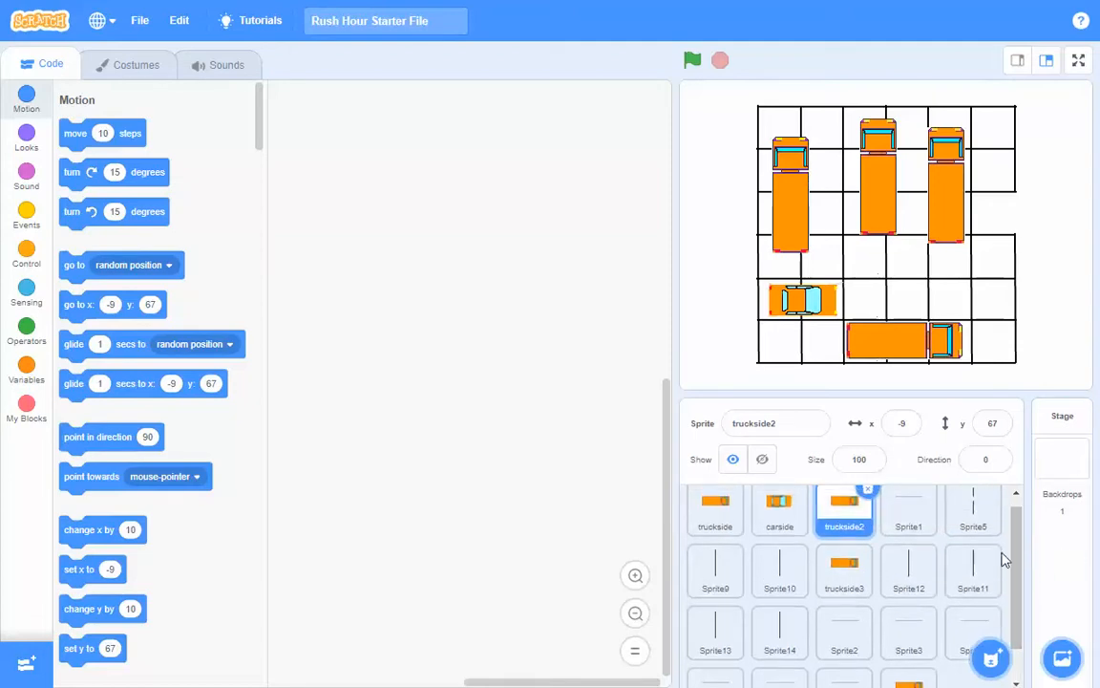
pyautogui.moveTo(857, 578); pyautogui.dragTo(894, 538)
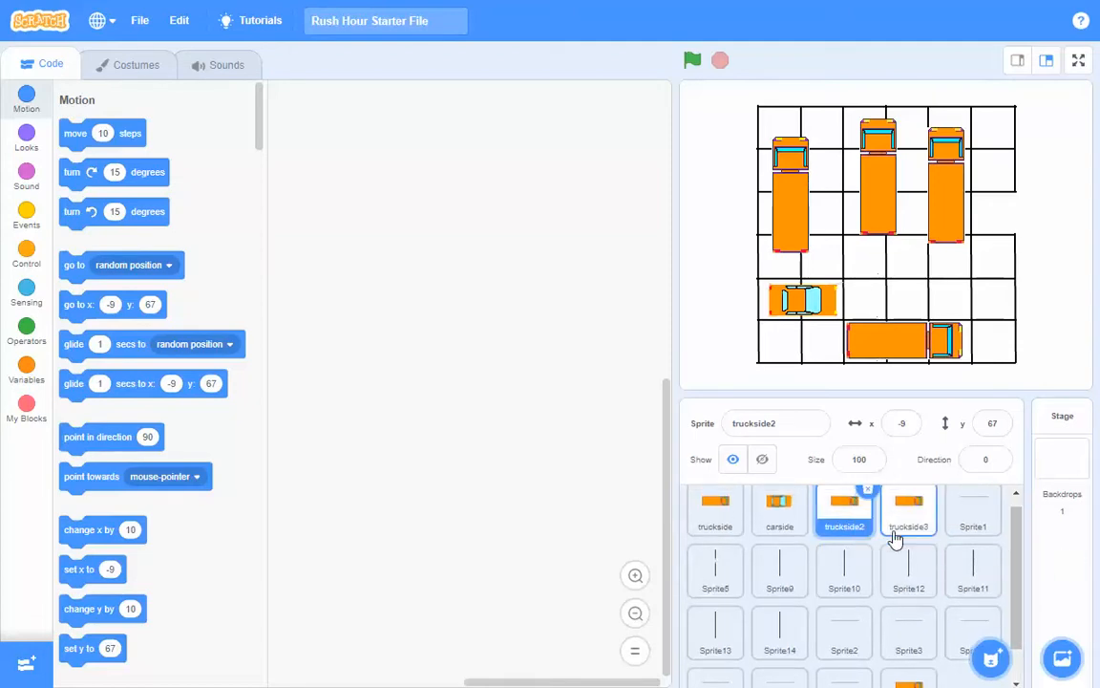
pyautogui.moveTo(919, 677); pyautogui.dragTo(946, 537)
pyautogui.moveTo(912, 671); pyautogui.dragTo(936, 533)
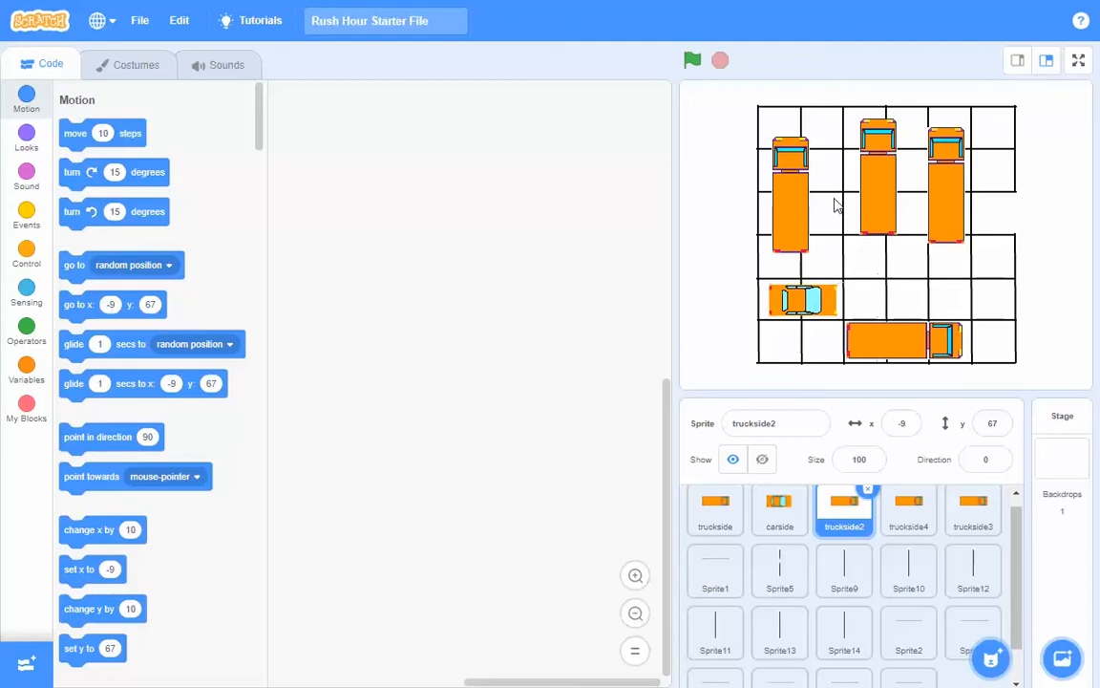
# Step: Fill the trailer and cab of the truckside2 costume with purple
pyautogui.click(124, 75)
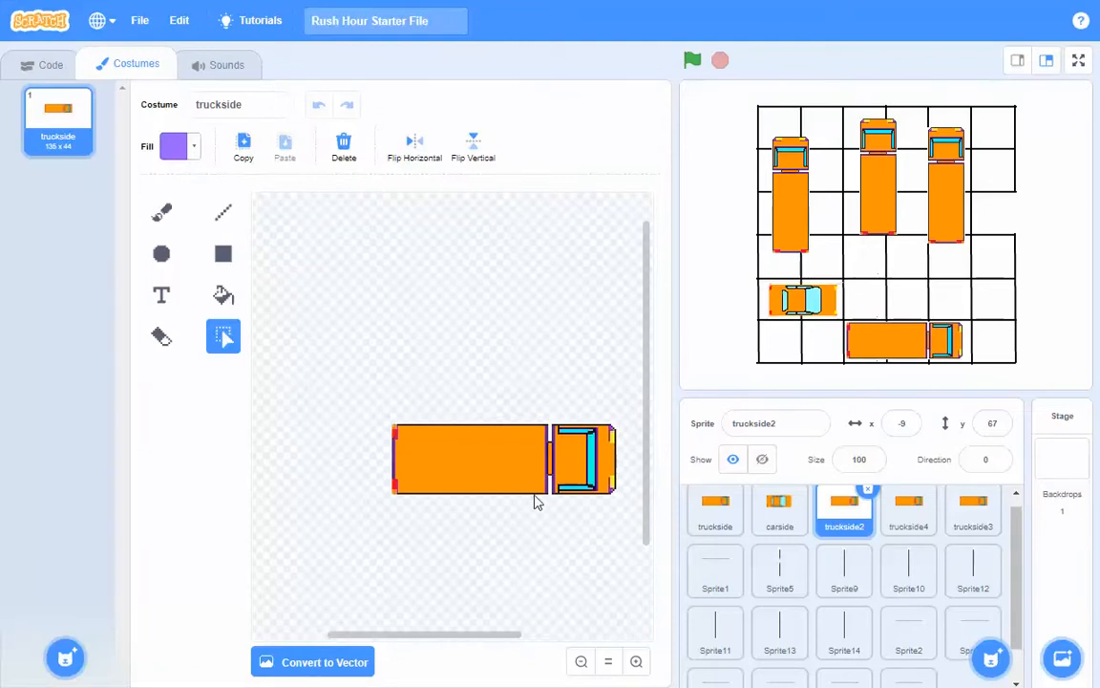
pyautogui.click(221, 295)
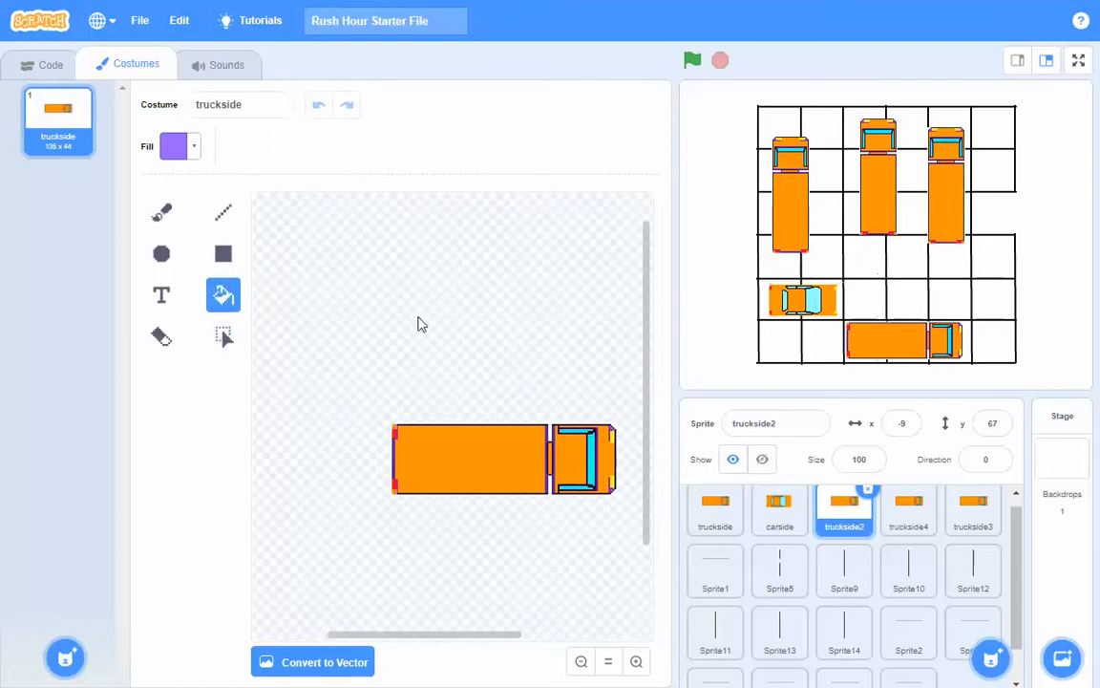
pyautogui.click(489, 457)
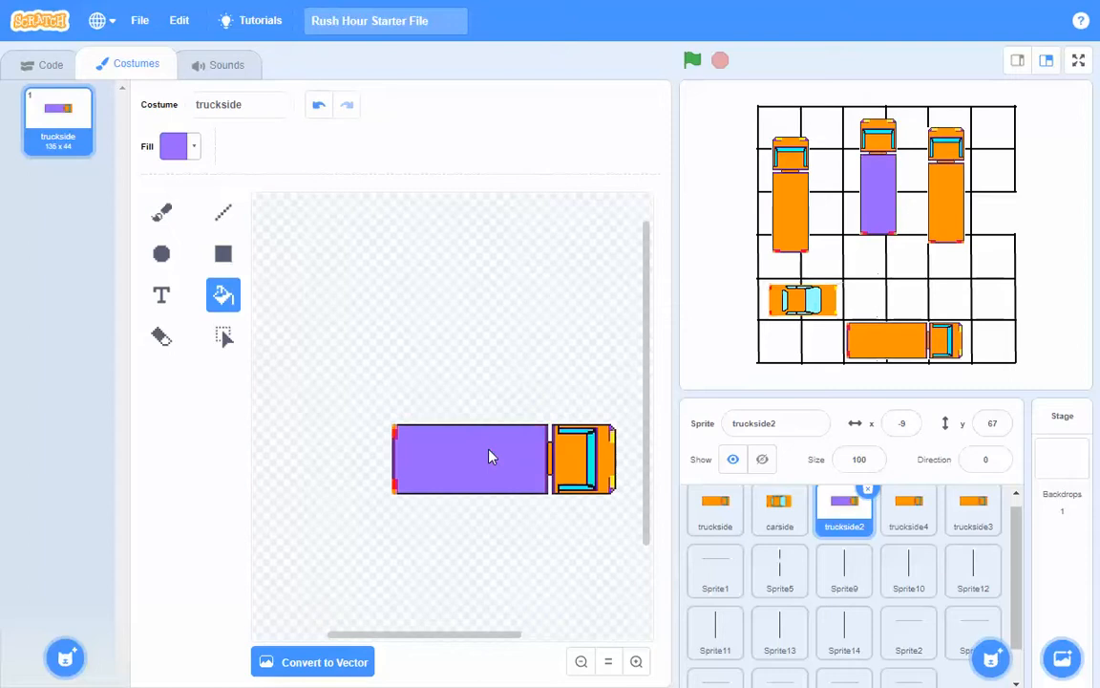
pyautogui.click(570, 462)
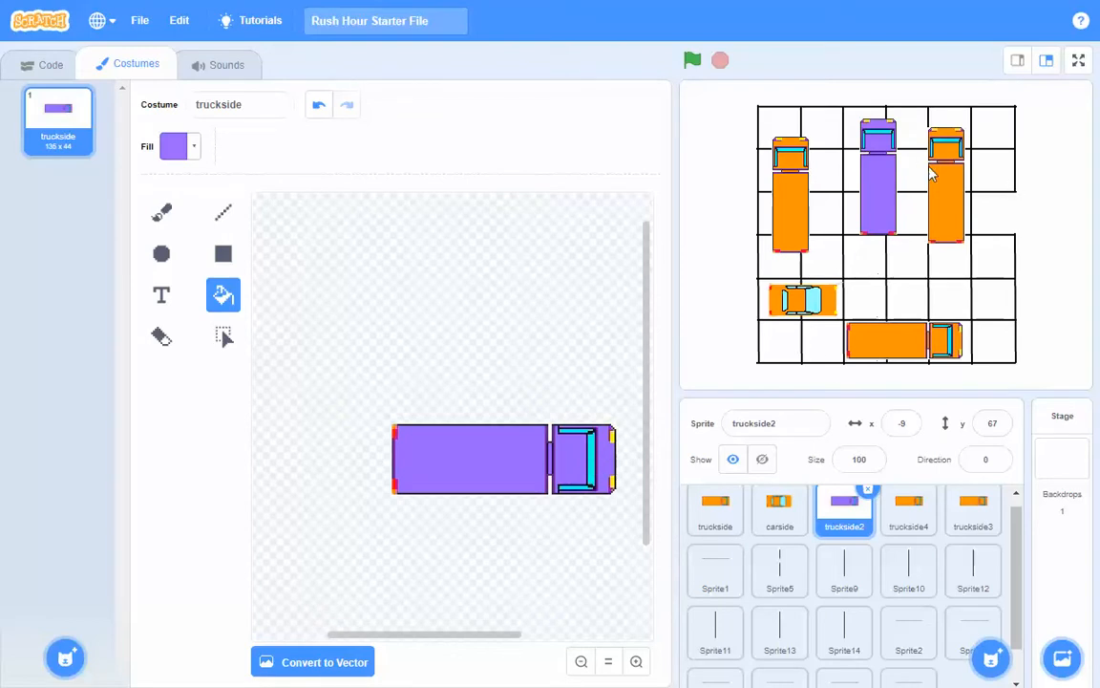
# Step: Move truckside4 to about x 75, y 75 and fill its trailer and cab yellow with color 16, saturation 95, brightness 96
pyautogui.click(949, 181)
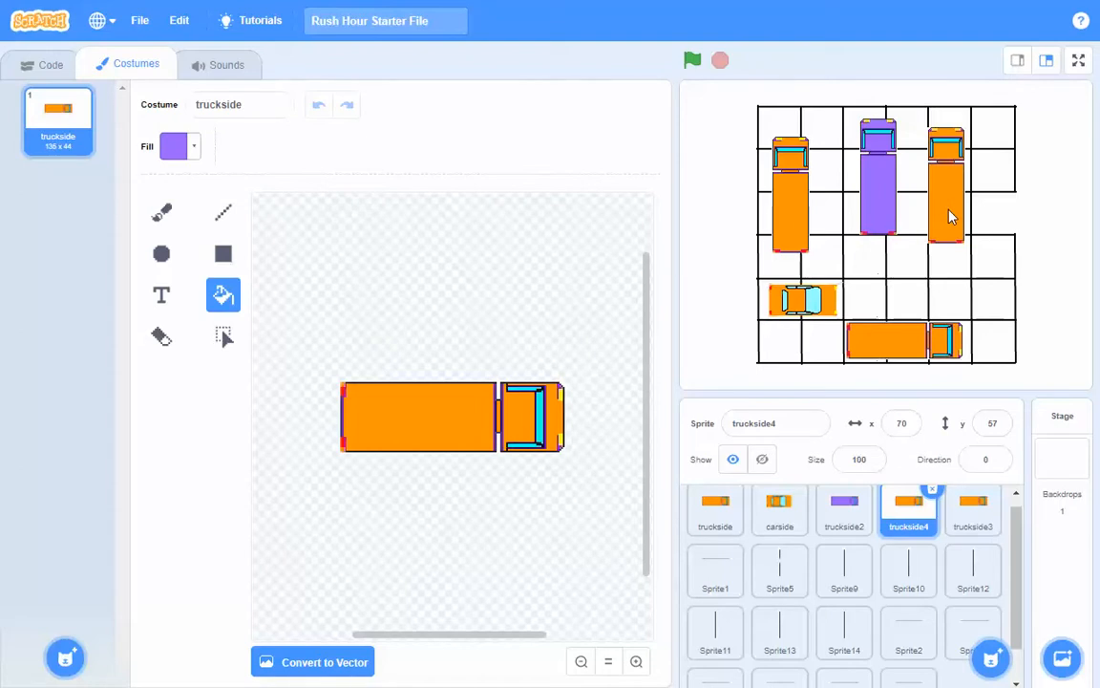
pyautogui.moveTo(952, 216); pyautogui.dragTo(956, 203)
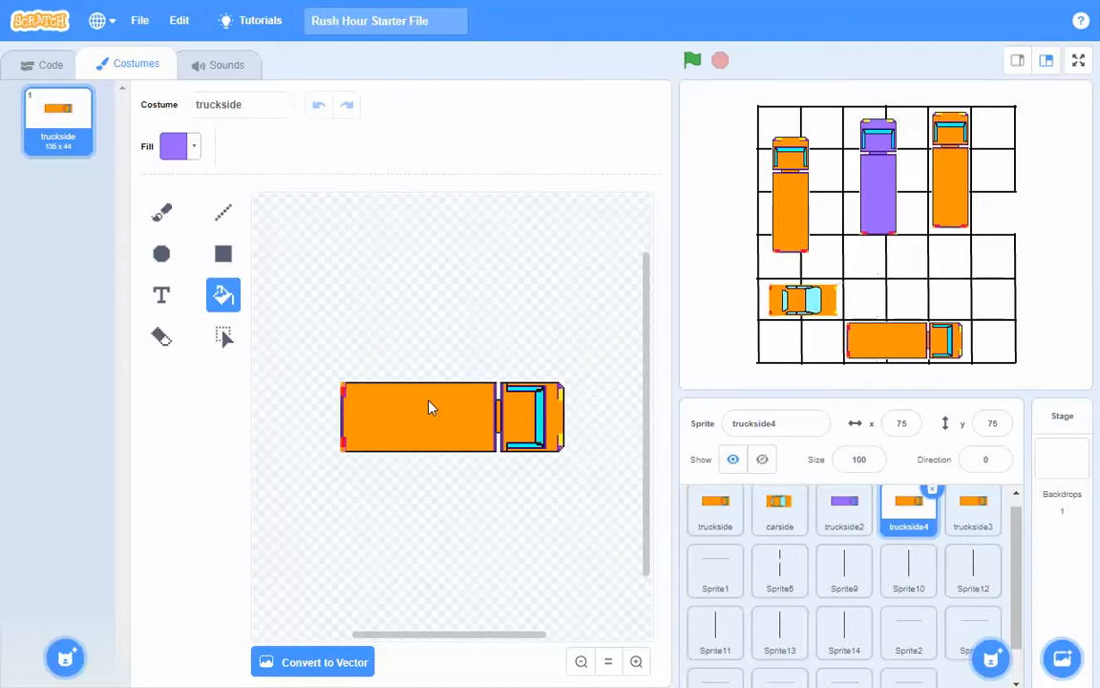
pyautogui.click(195, 150)
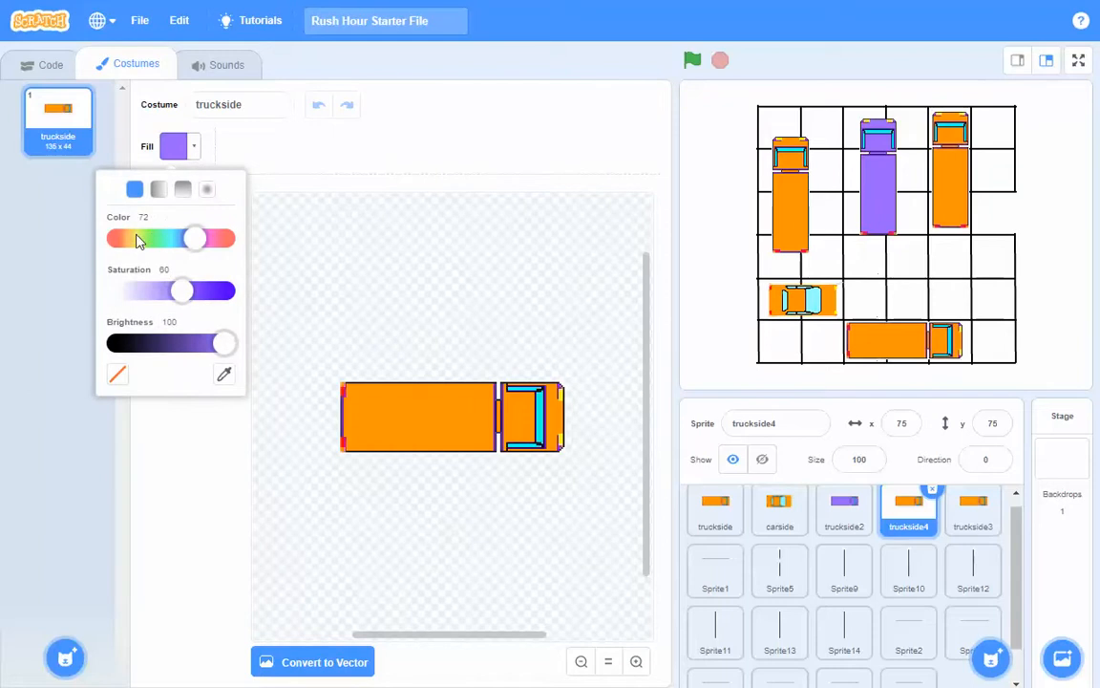
pyautogui.click(137, 241)
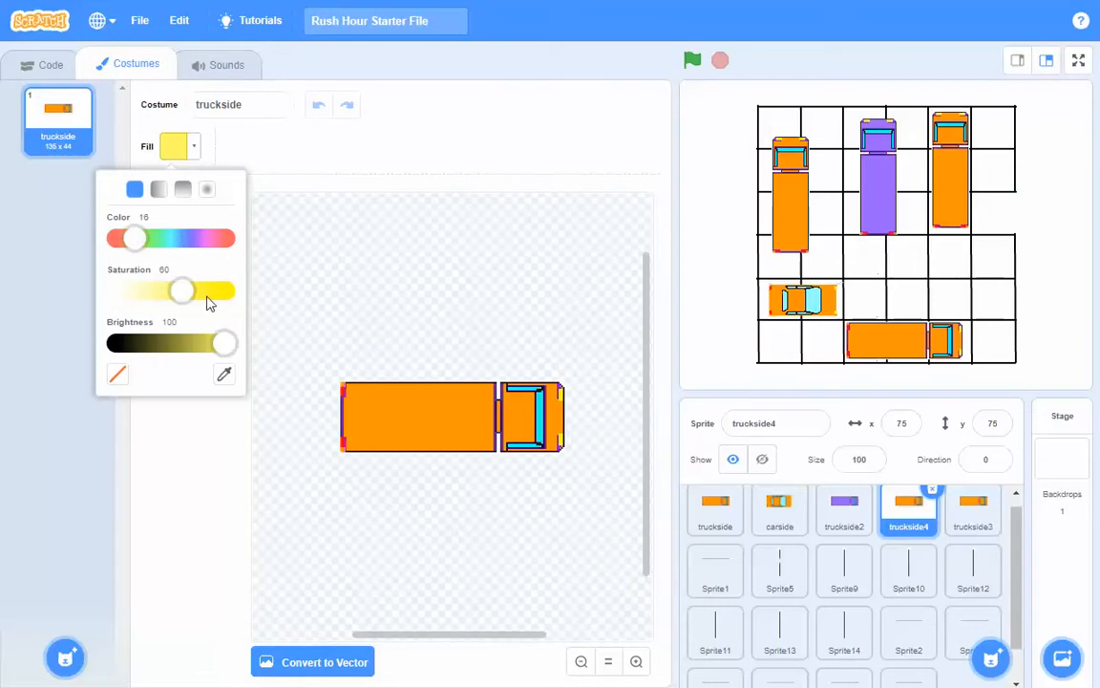
pyautogui.moveTo(188, 299); pyautogui.dragTo(227, 302)
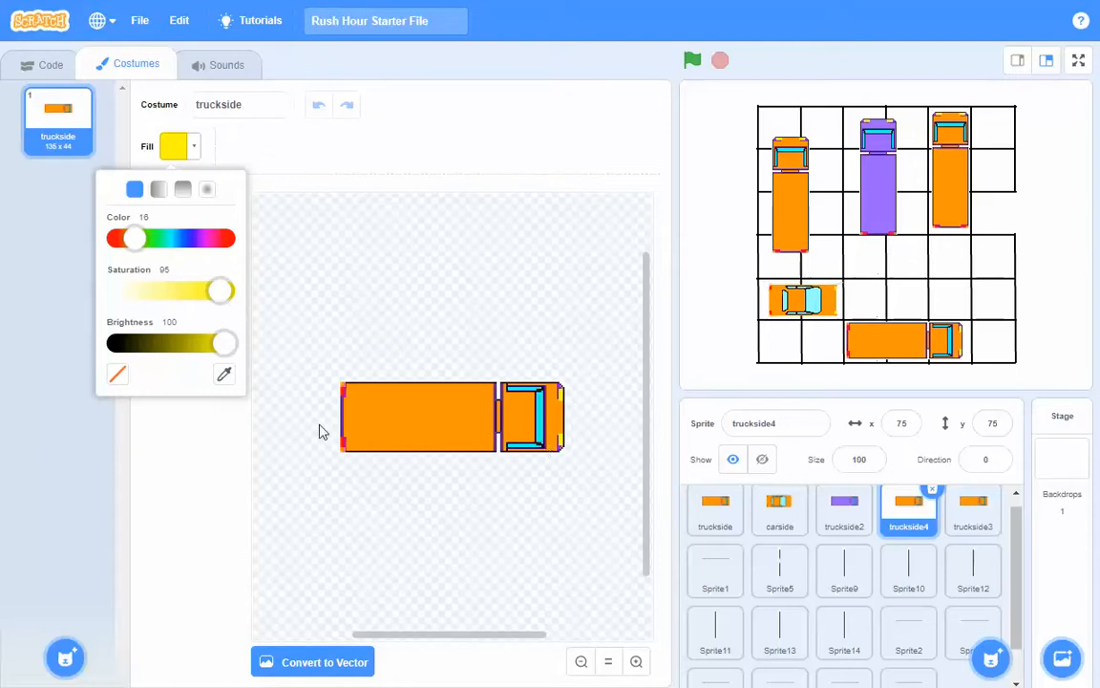
pyautogui.moveTo(220, 351)
pyautogui.mouseDown()
pyautogui.moveTo(241, 355)
pyautogui.moveTo(213, 347)
pyautogui.moveTo(216, 355)
pyautogui.mouseUp()
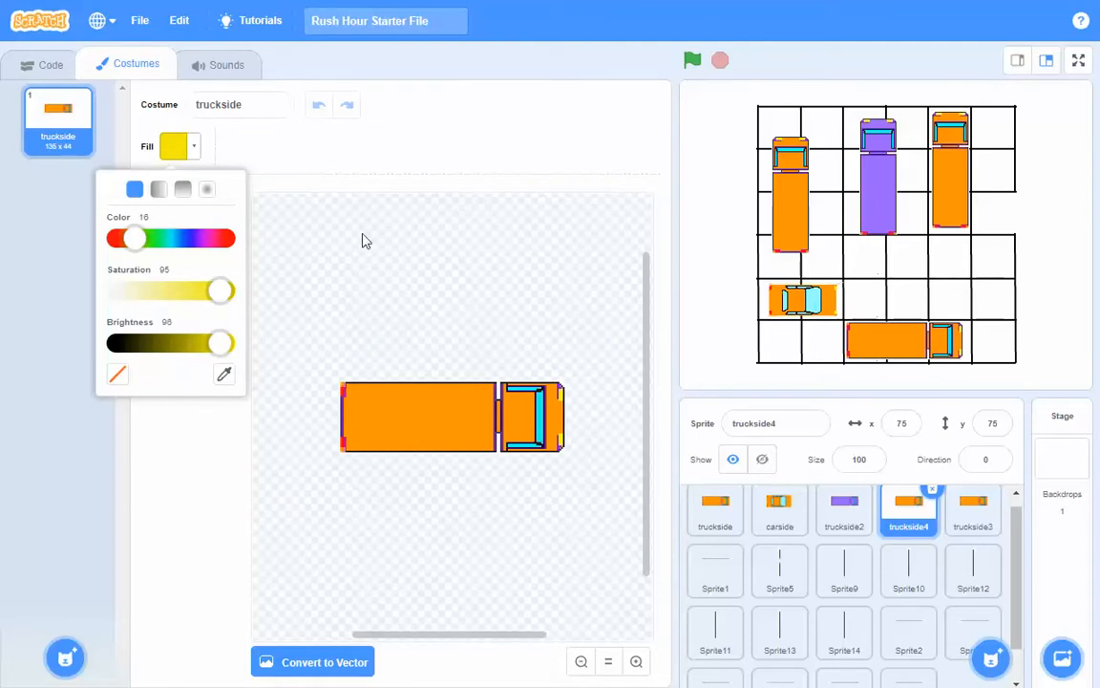
pyautogui.click(430, 415)
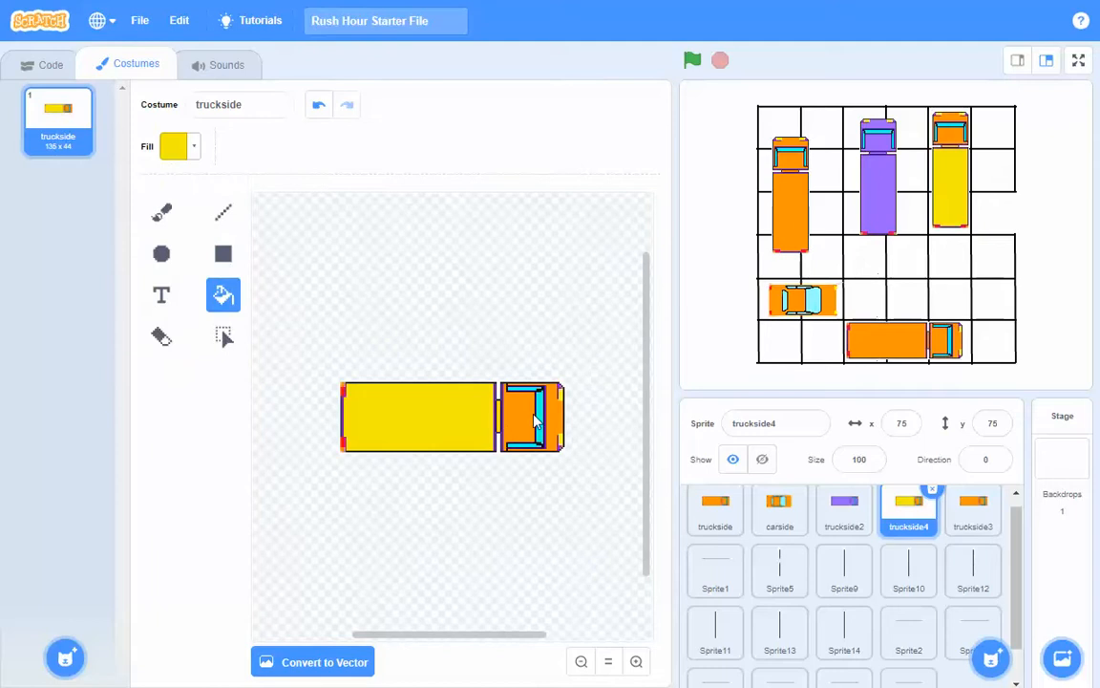
pyautogui.click(506, 421)
pyautogui.click(557, 418)
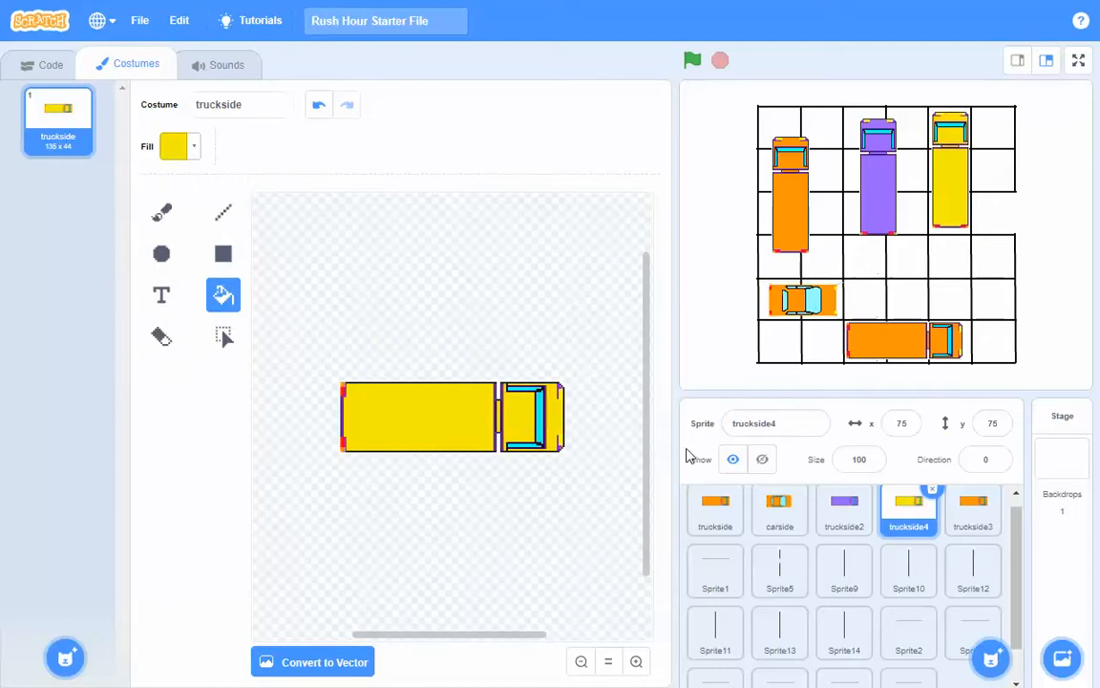
# Step: Fill the trailer and cab of the truckside3 costume blue with color 66, saturation 96, brightness 96
pyautogui.click(787, 221)
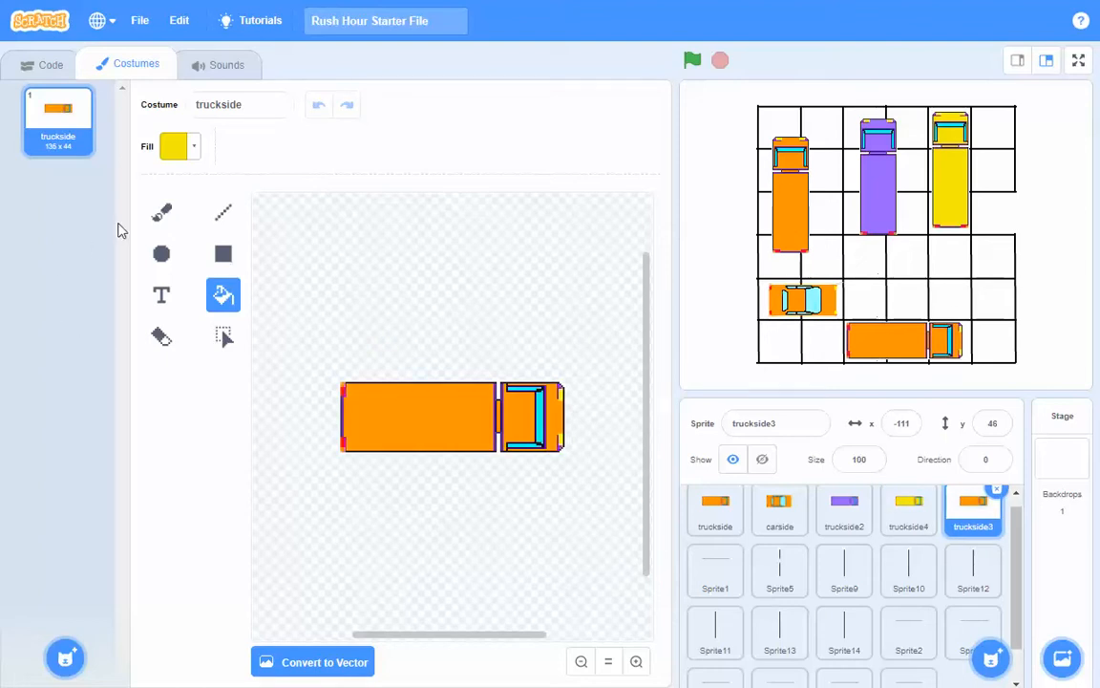
pyautogui.click(194, 150)
pyautogui.click(190, 239)
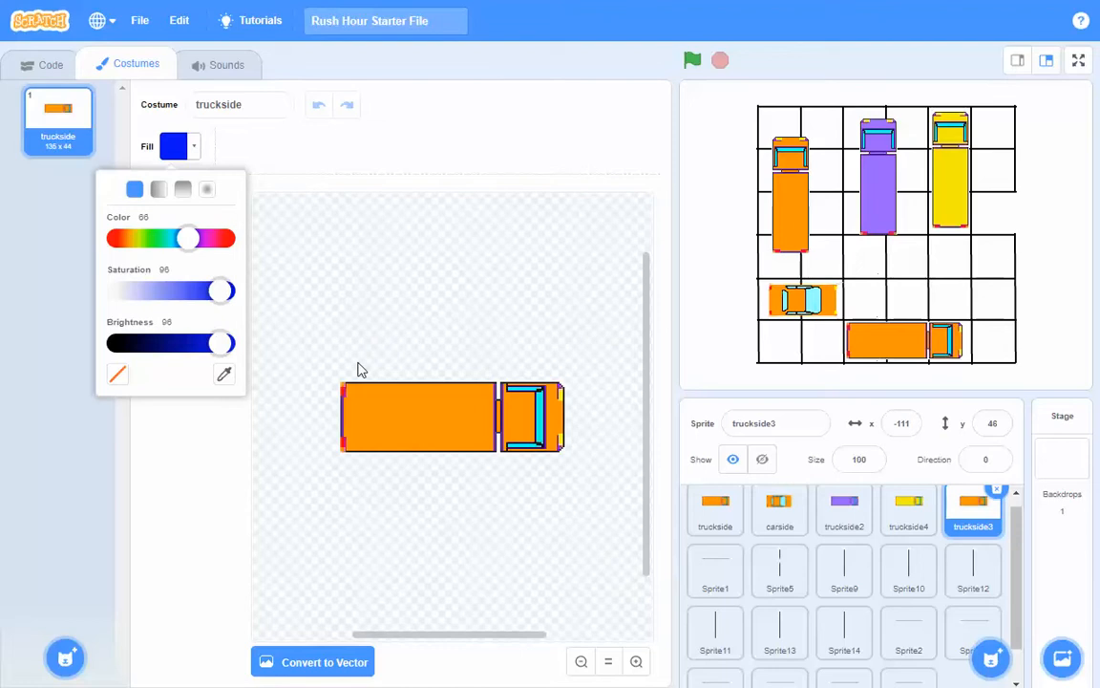
pyautogui.click(397, 425)
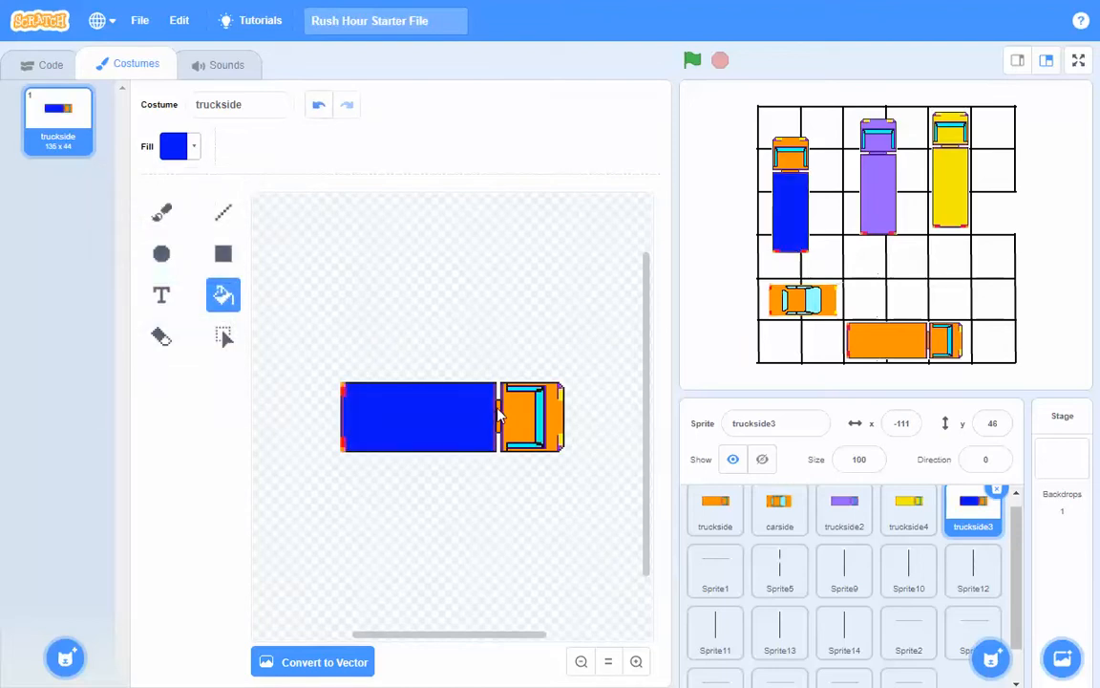
pyautogui.click(553, 416)
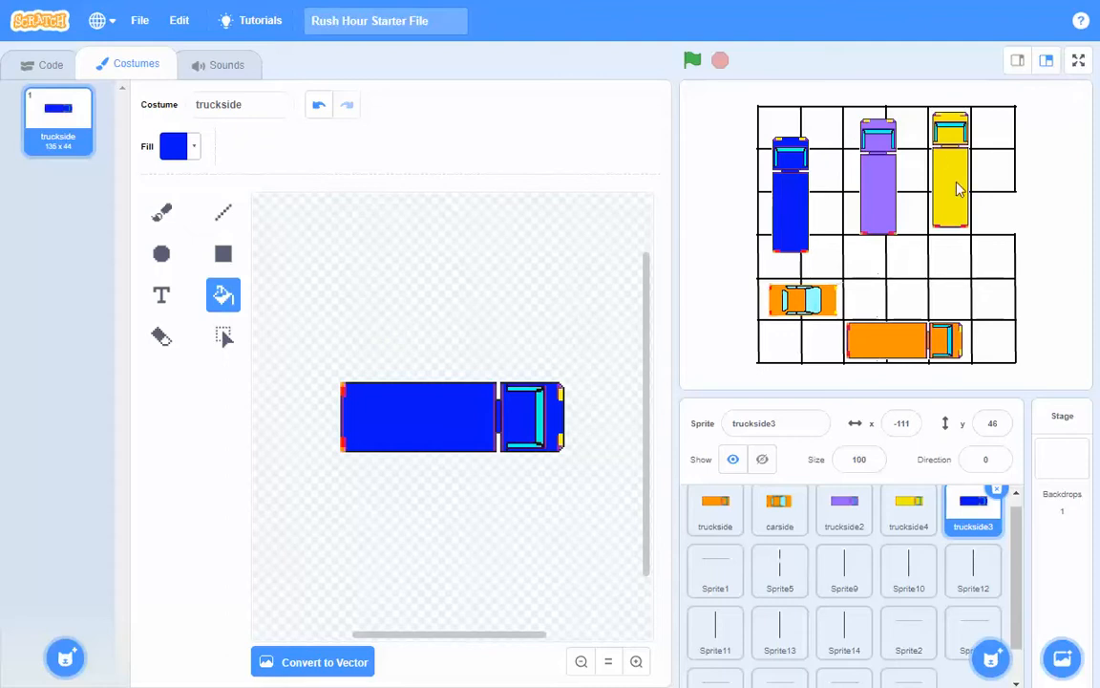
# Step: Line up truckside3, truckside2 and truckside4 in the first three columns along the grid's upper edge, with truckside4 at about x -10, y 76
pyautogui.moveTo(788, 219)
pyautogui.mouseDown()
pyautogui.moveTo(786, 197)
pyautogui.moveTo(799, 208)
pyautogui.mouseUp()
pyautogui.moveTo(876, 231); pyautogui.dragTo(837, 218)
pyautogui.moveTo(965, 219); pyautogui.dragTo(892, 220)
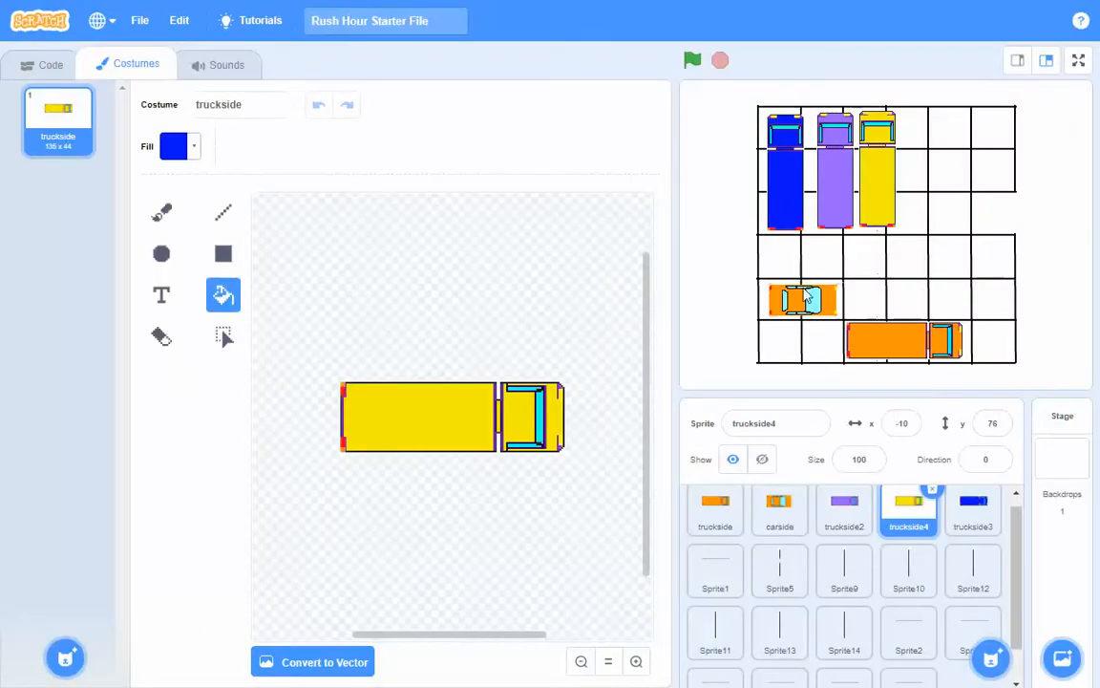
# Step: Duplicate the carside sprite and place the copy directly after truckside3 in the sprite list
pyautogui.rightClick(782, 520)
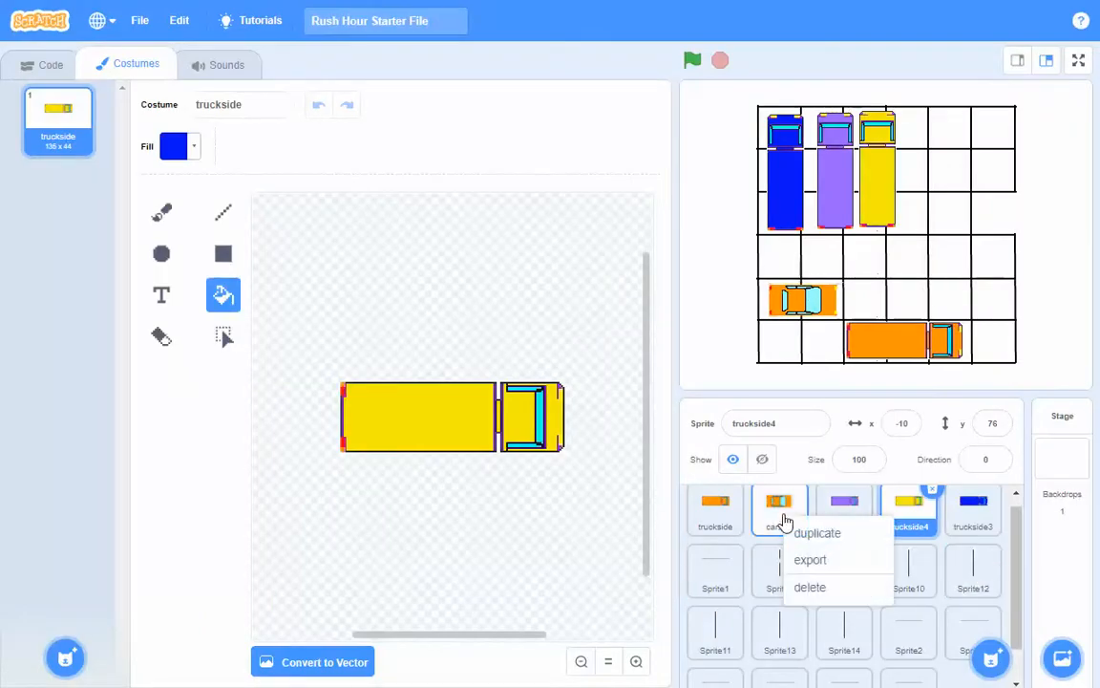
pyautogui.click(818, 534)
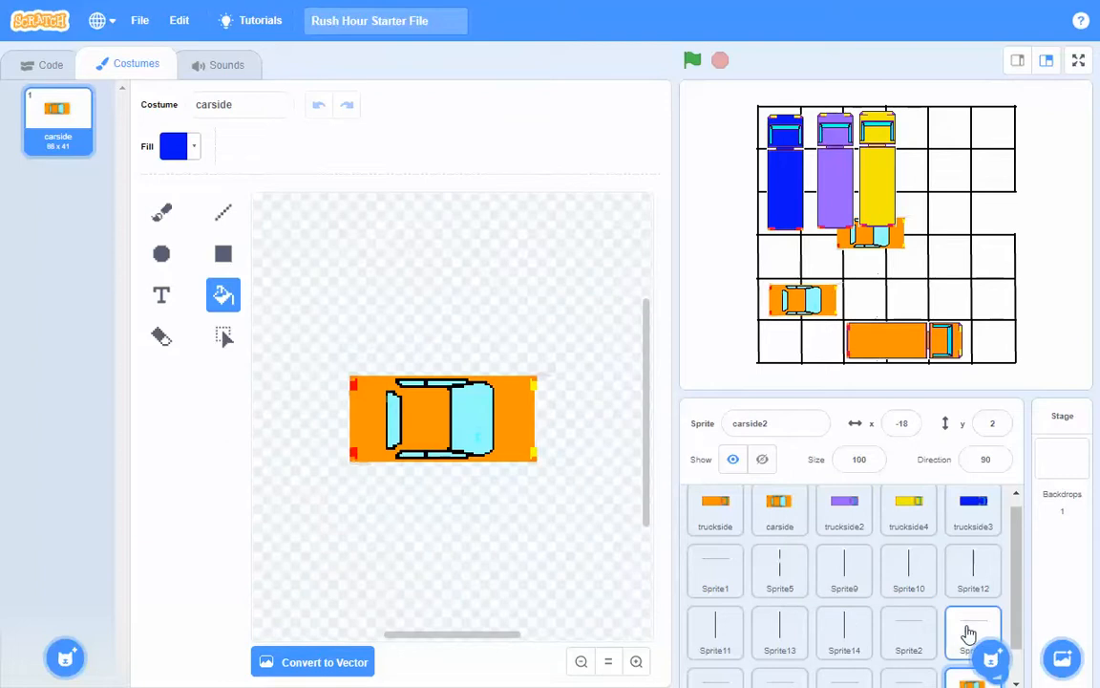
pyautogui.moveTo(977, 663); pyautogui.dragTo(712, 582)
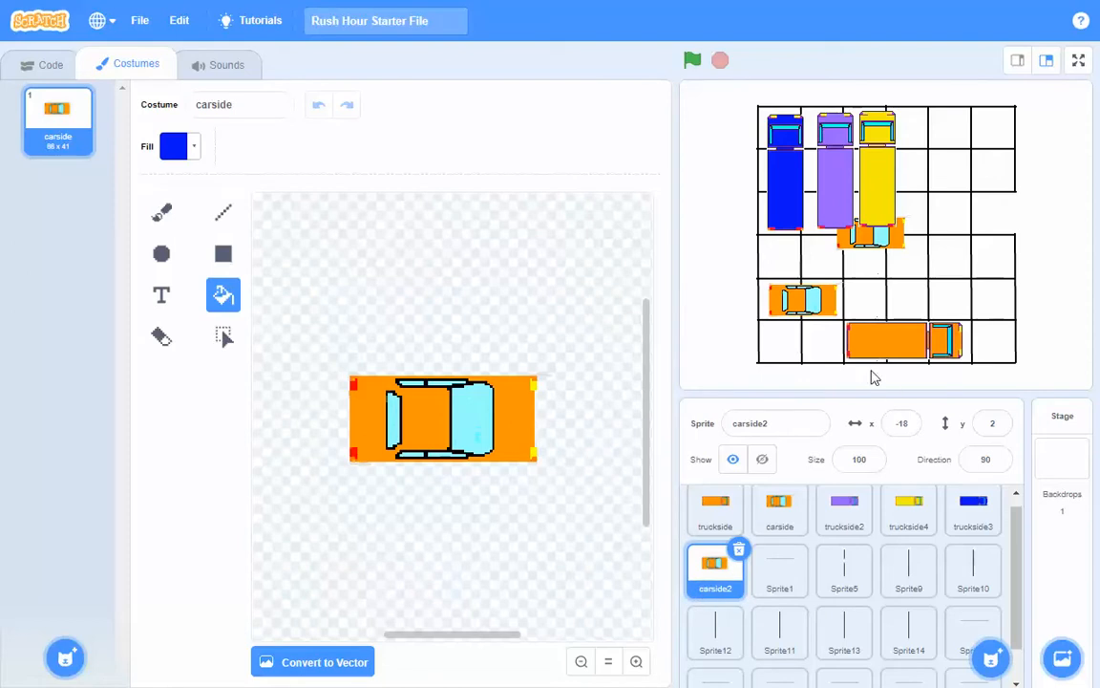
# Step: Rotate carside2 to direction 0 and move it to about x 122, y -52, in the grid's last column
pyautogui.moveTo(865, 245); pyautogui.dragTo(968, 301)
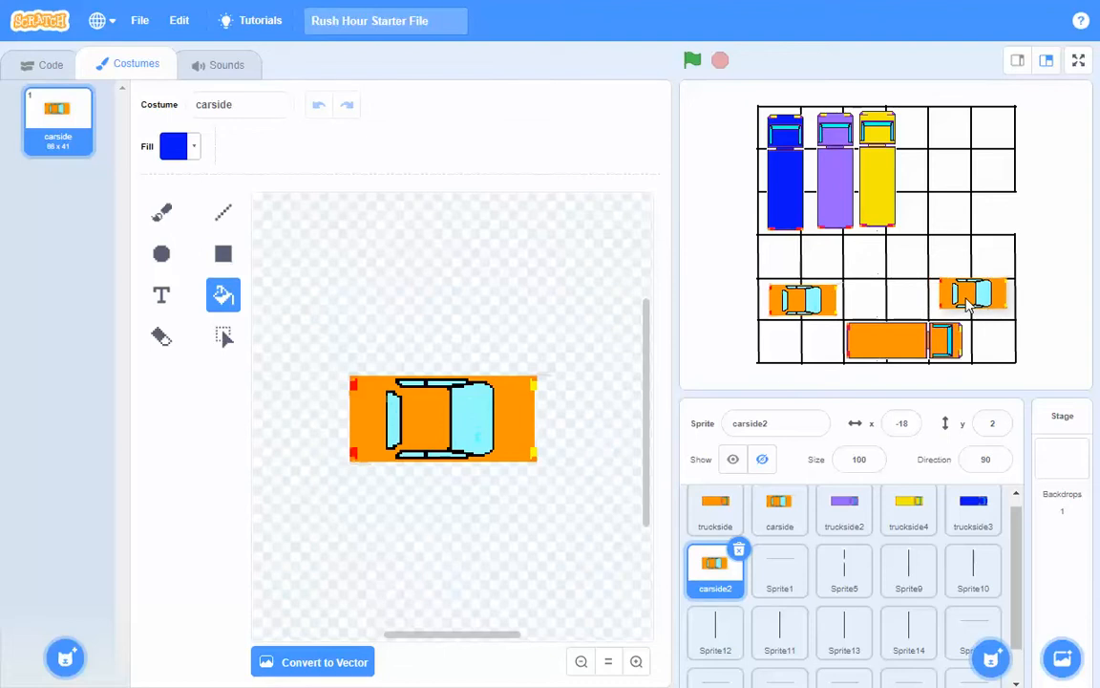
pyautogui.moveTo(966, 299); pyautogui.dragTo(967, 299)
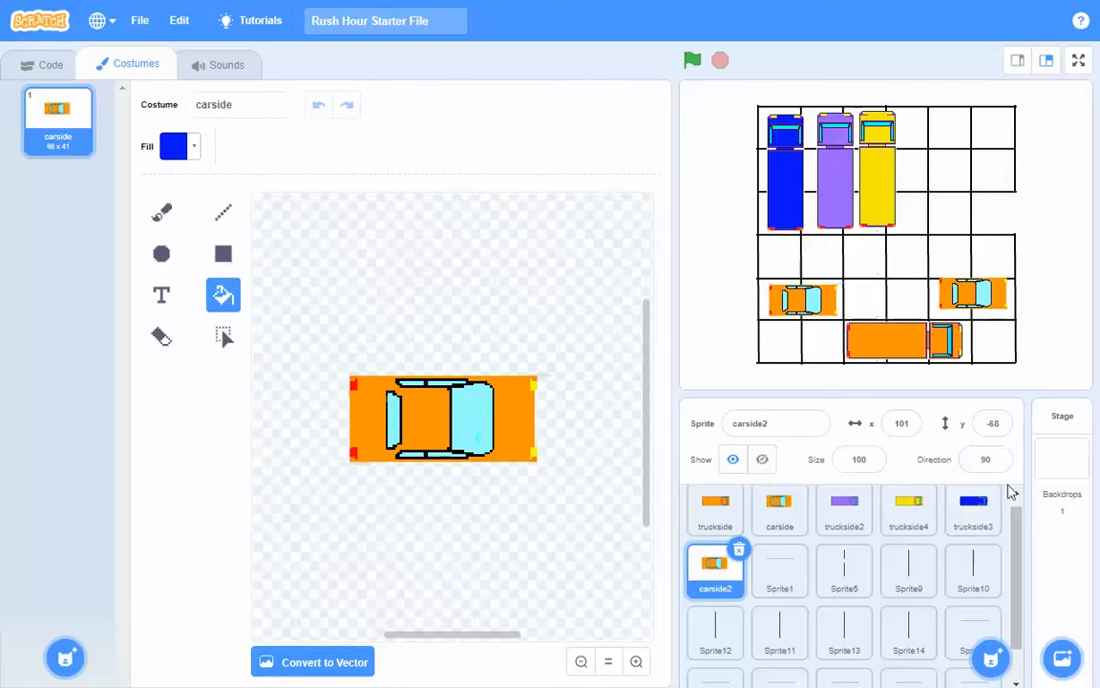
pyautogui.click(992, 459)
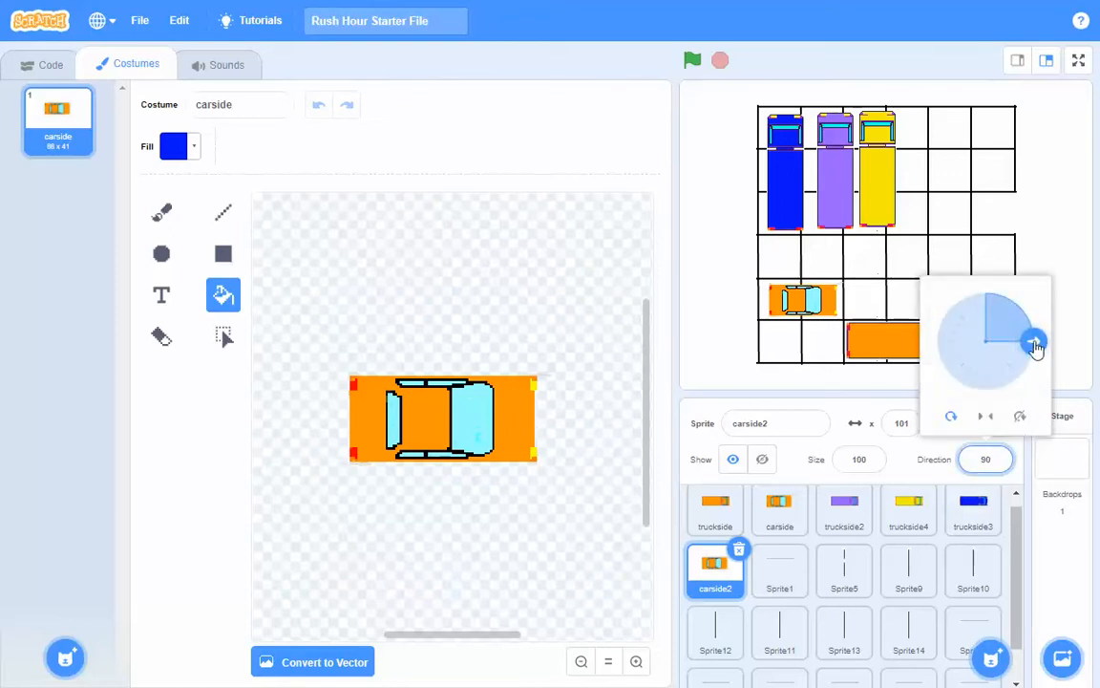
pyautogui.moveTo(1034, 344); pyautogui.dragTo(990, 304)
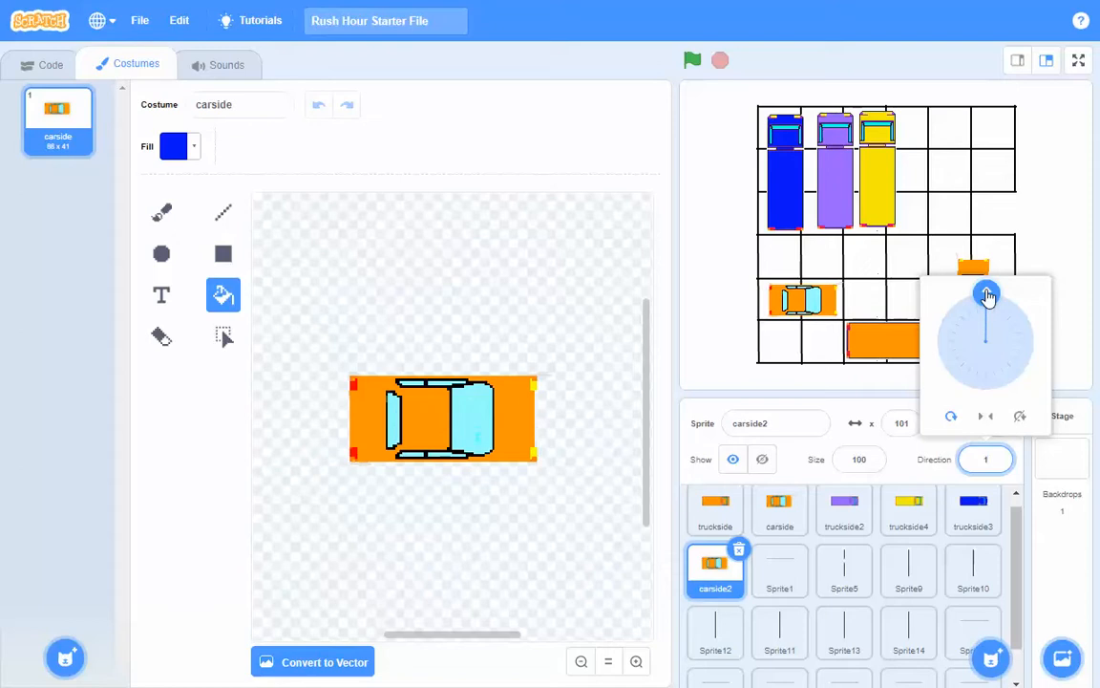
pyautogui.moveTo(986, 297); pyautogui.dragTo(990, 274)
pyautogui.moveTo(987, 266); pyautogui.dragTo(985, 266)
pyautogui.click(1091, 356)
pyautogui.press('Return')
pyautogui.moveTo(974, 318); pyautogui.dragTo(991, 297)
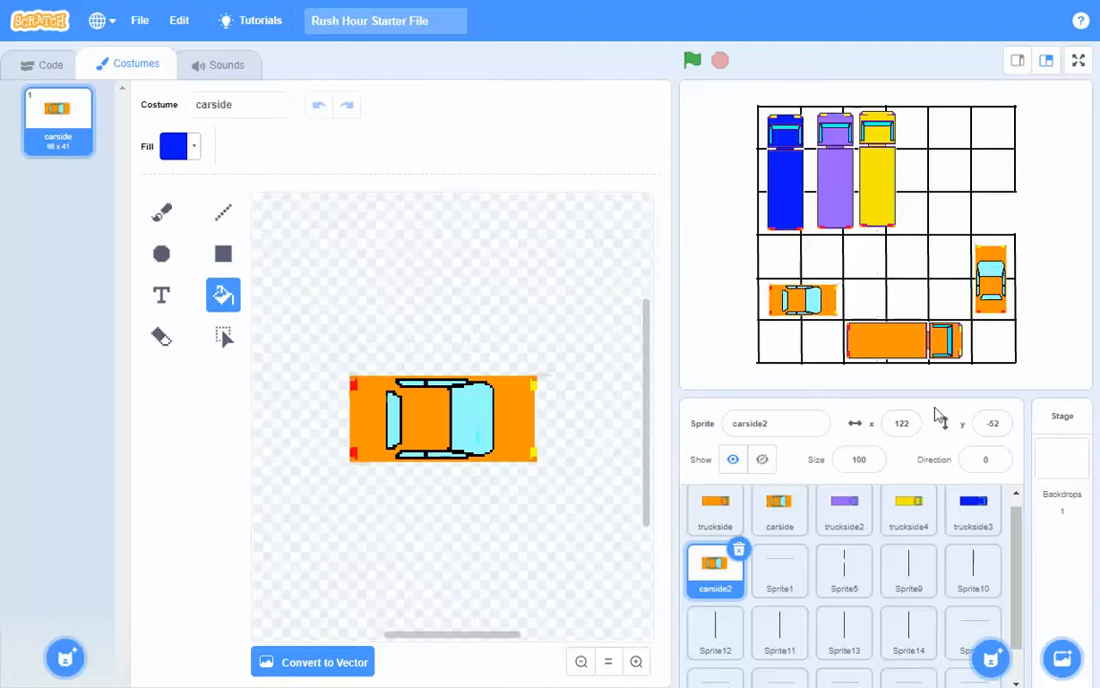
# Step: Duplicate the vertical carside2 sprite twice
pyautogui.rightClick(728, 566)
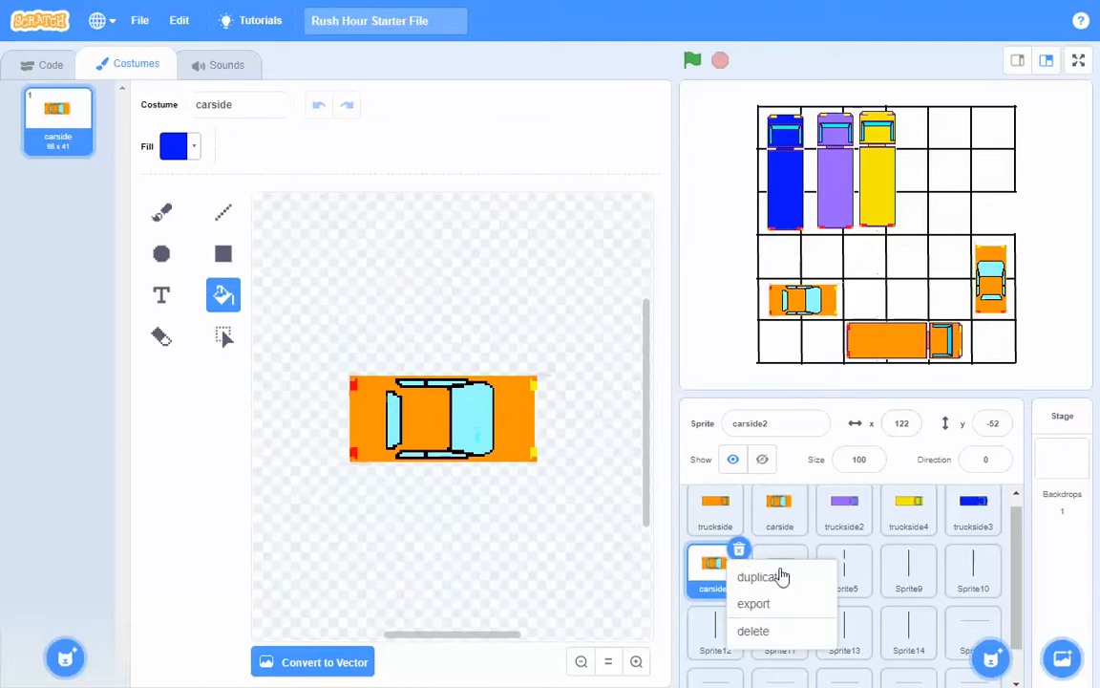
pyautogui.click(780, 577)
pyautogui.rightClick(711, 573)
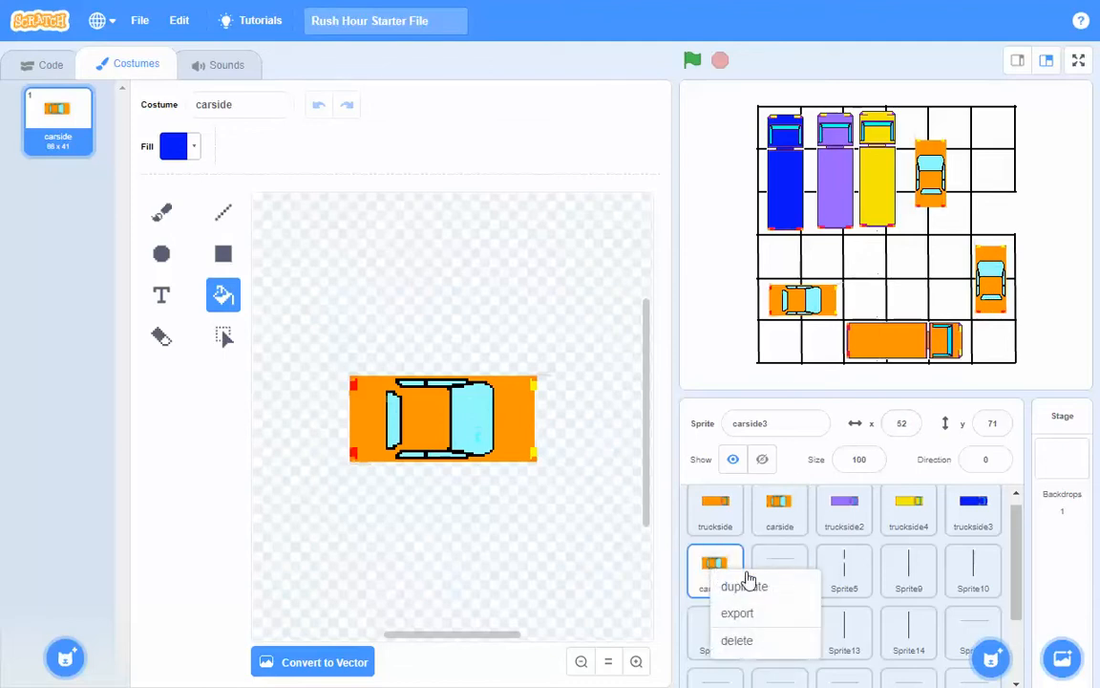
pyautogui.click(757, 589)
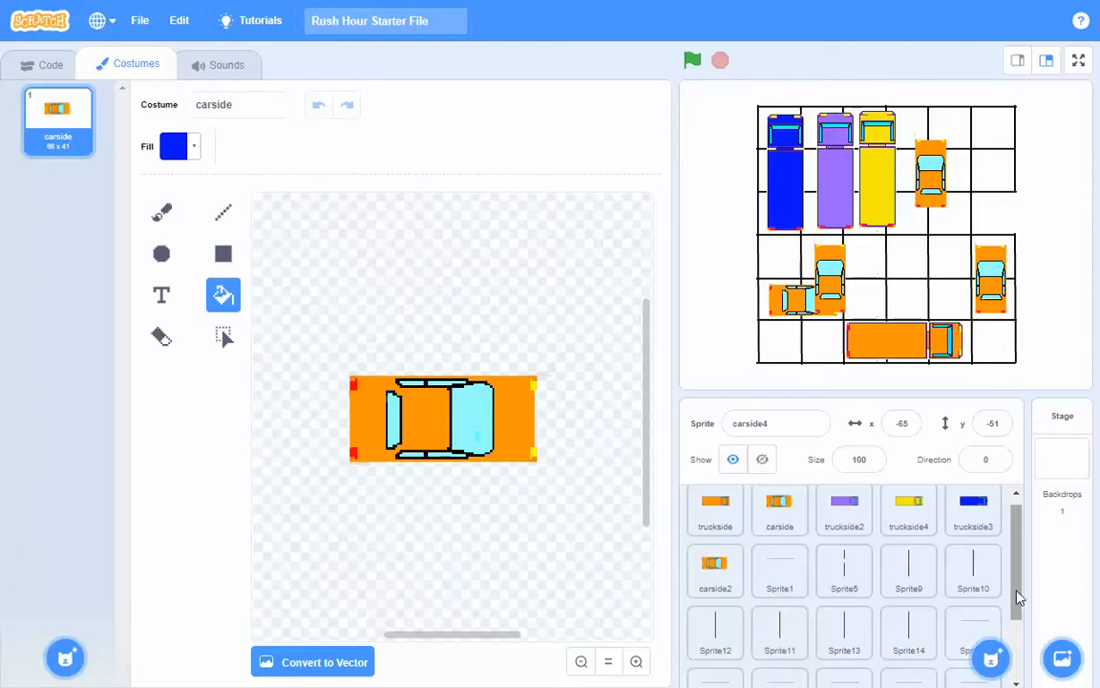
# Step: Reorder the sprite list so that carside3 and carside4 follow directly after carside2
pyautogui.moveTo(1019, 597); pyautogui.dragTo(1029, 640)
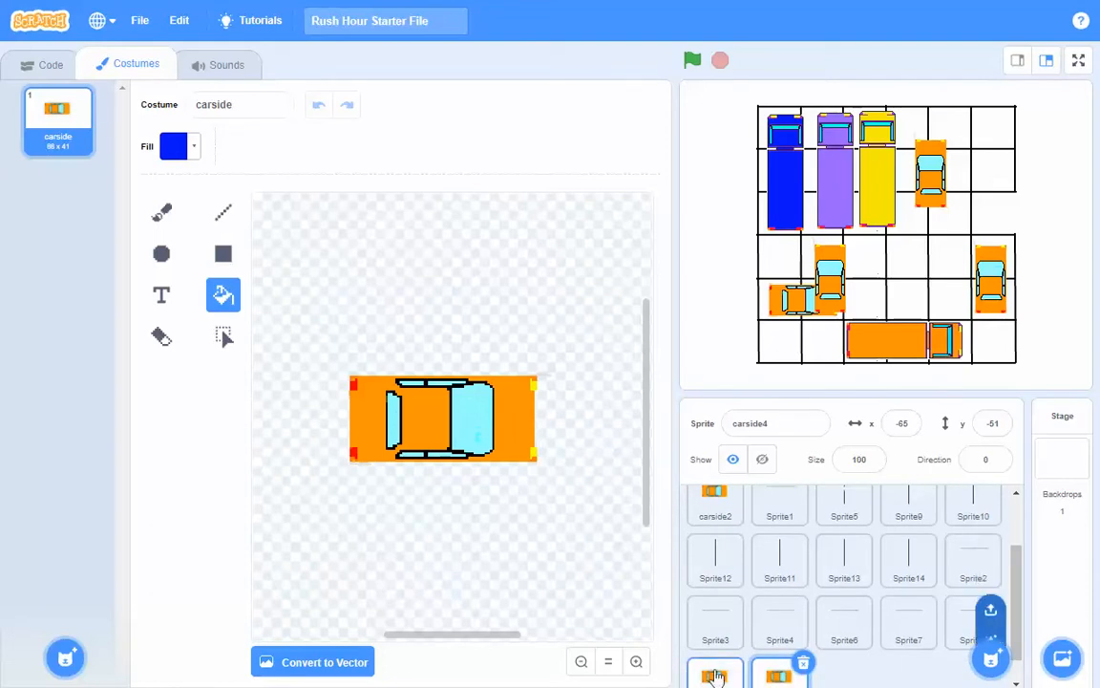
pyautogui.moveTo(714, 673); pyautogui.dragTo(781, 523)
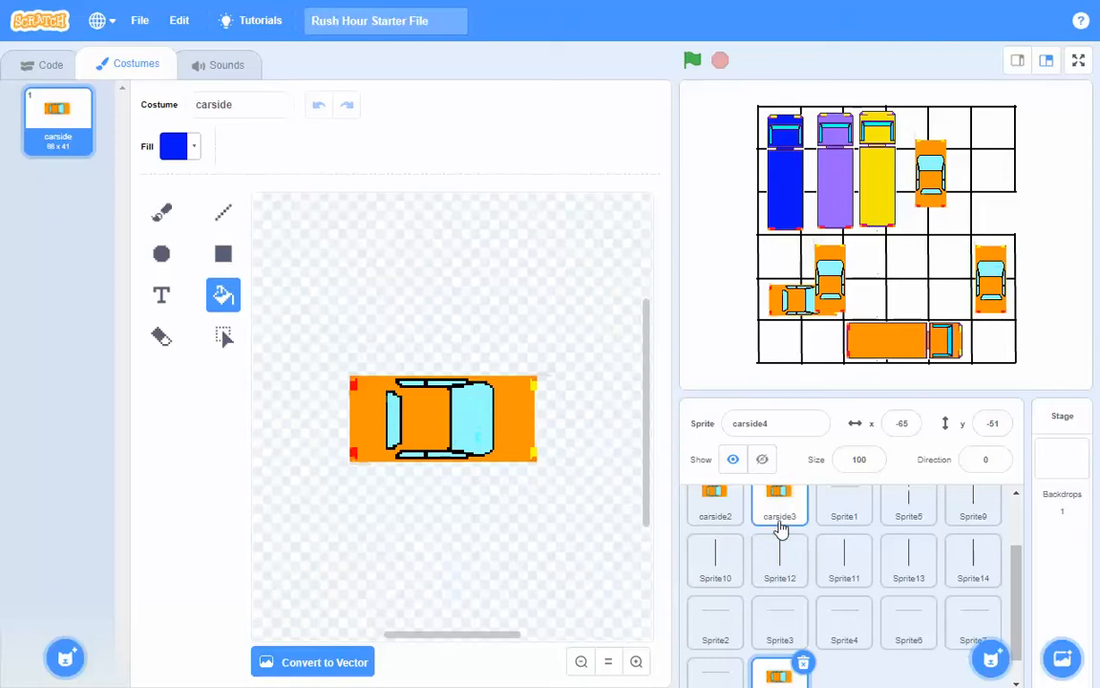
pyautogui.moveTo(807, 678); pyautogui.dragTo(833, 521)
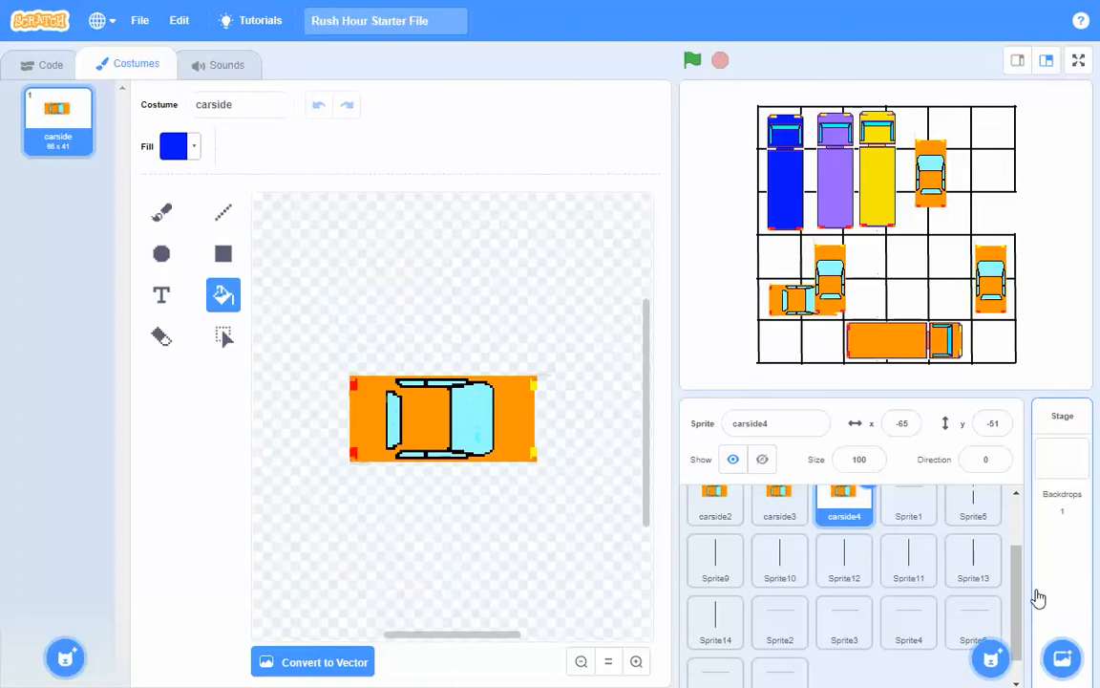
pyautogui.scroll(2, 1020, 540)
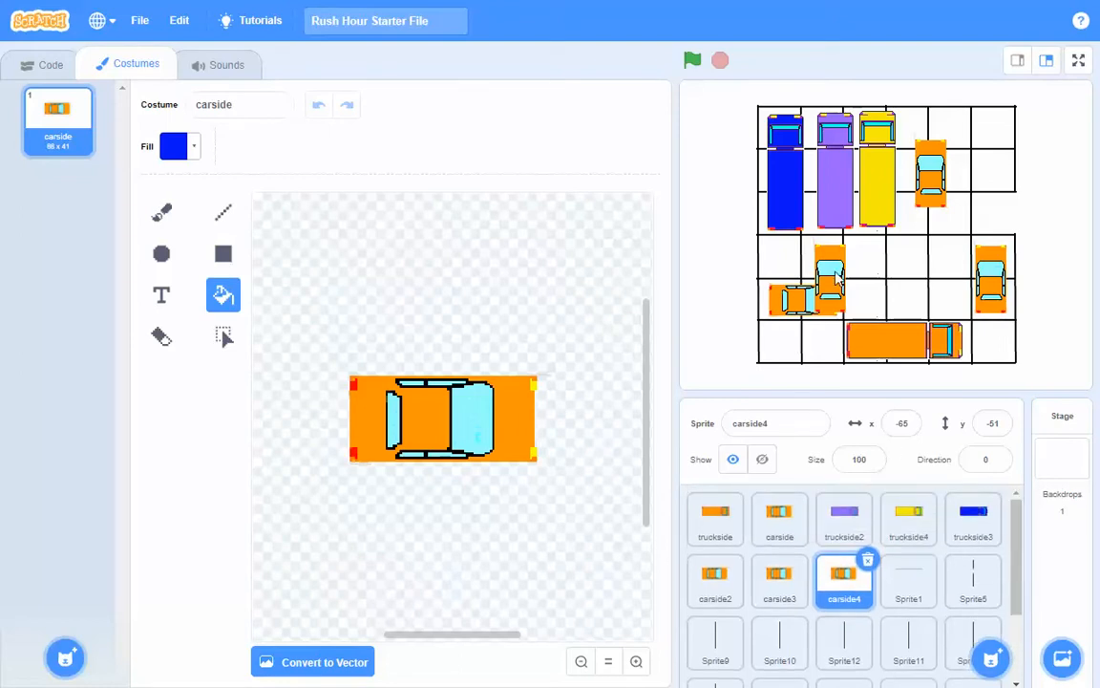
# Step: Move carside4 to about (46, -51) and carside to about (-93, -75), and fill the carside body with the current blue
pyautogui.moveTo(837, 277); pyautogui.dragTo(922, 279)
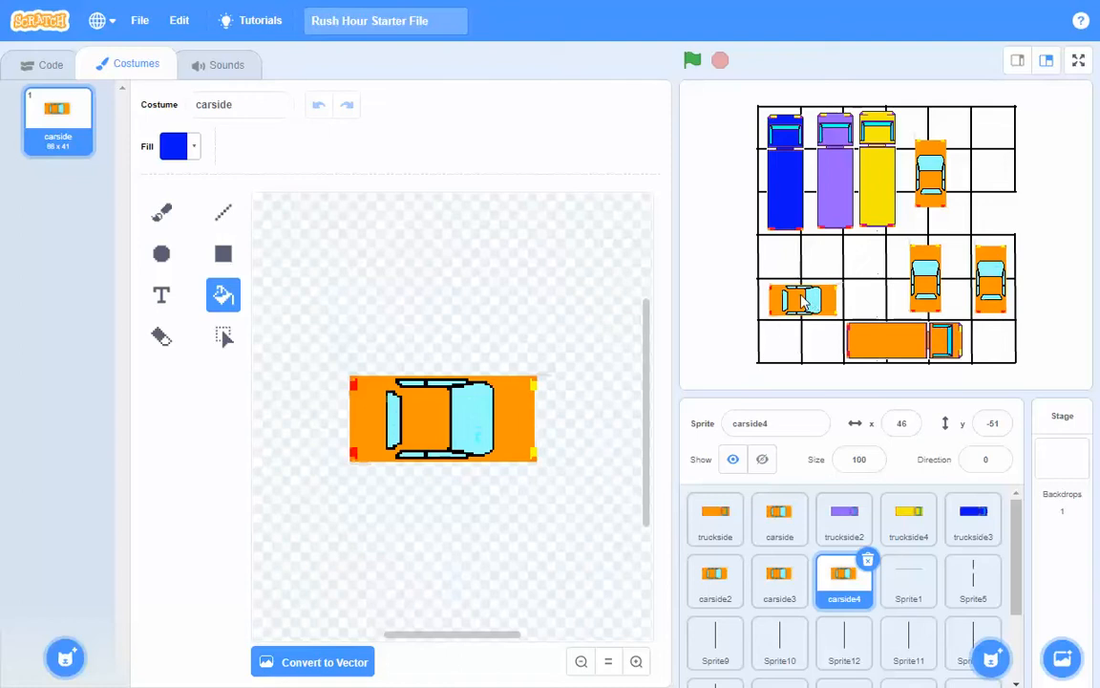
pyautogui.moveTo(802, 300)
pyautogui.mouseDown()
pyautogui.moveTo(817, 301)
pyautogui.moveTo(806, 300)
pyautogui.mouseUp()
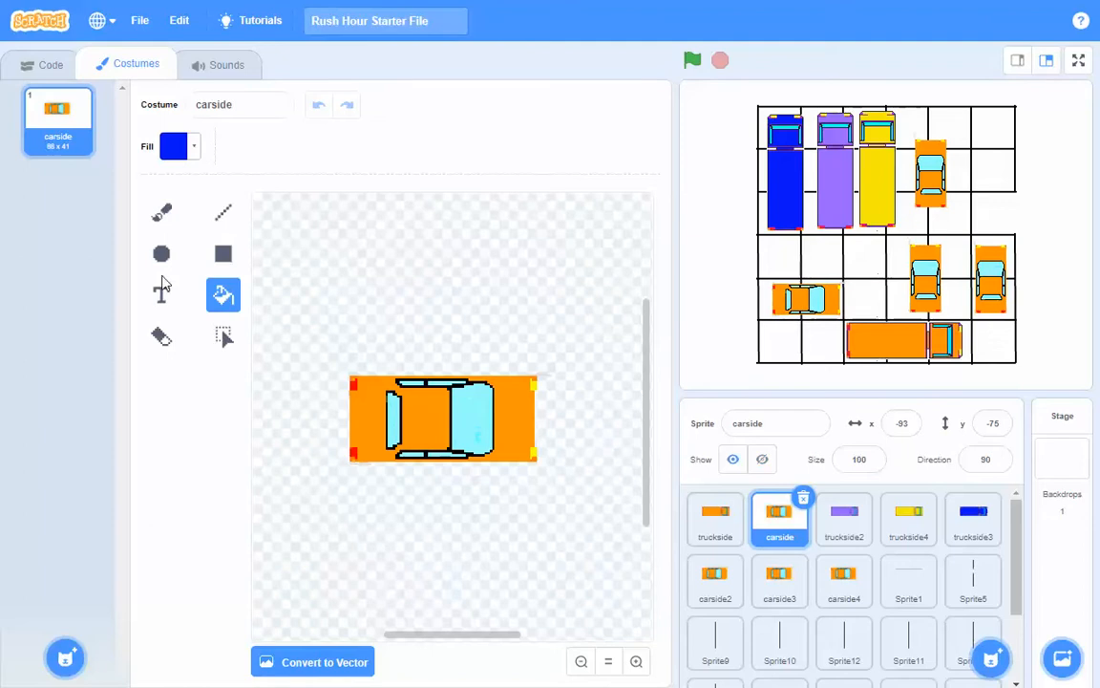
pyautogui.click(360, 413)
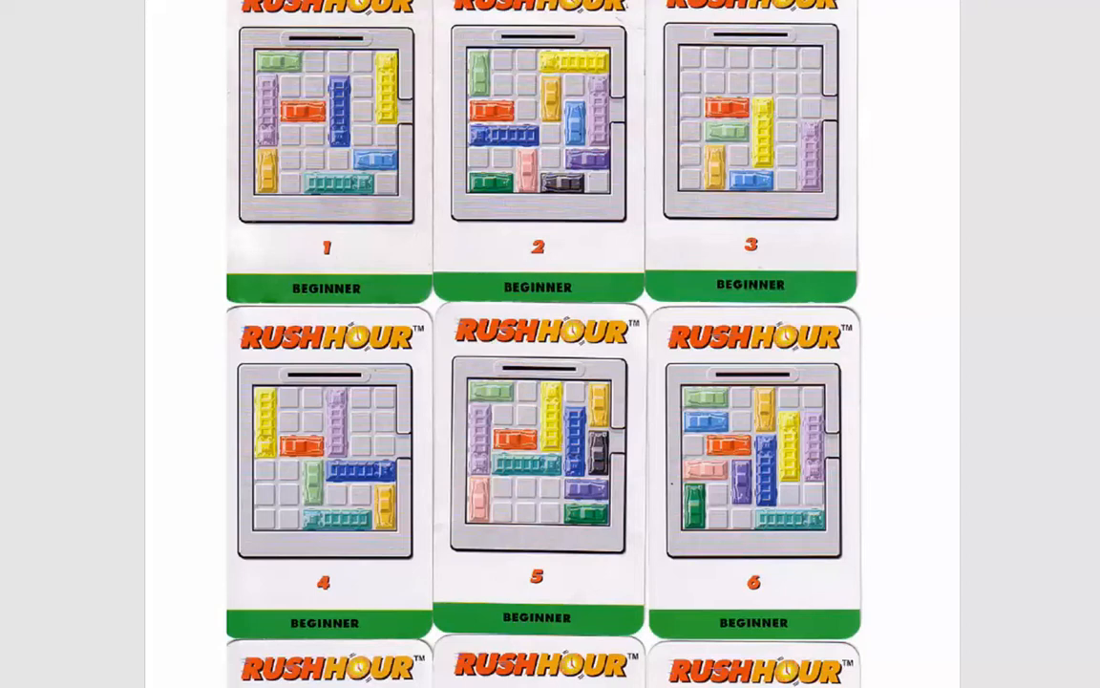
# Step: Switch from the Rush Hour card sheet back to Scratch and move the vertical carside2 to about x -125, y -49
pyautogui.moveTo(249, 687)
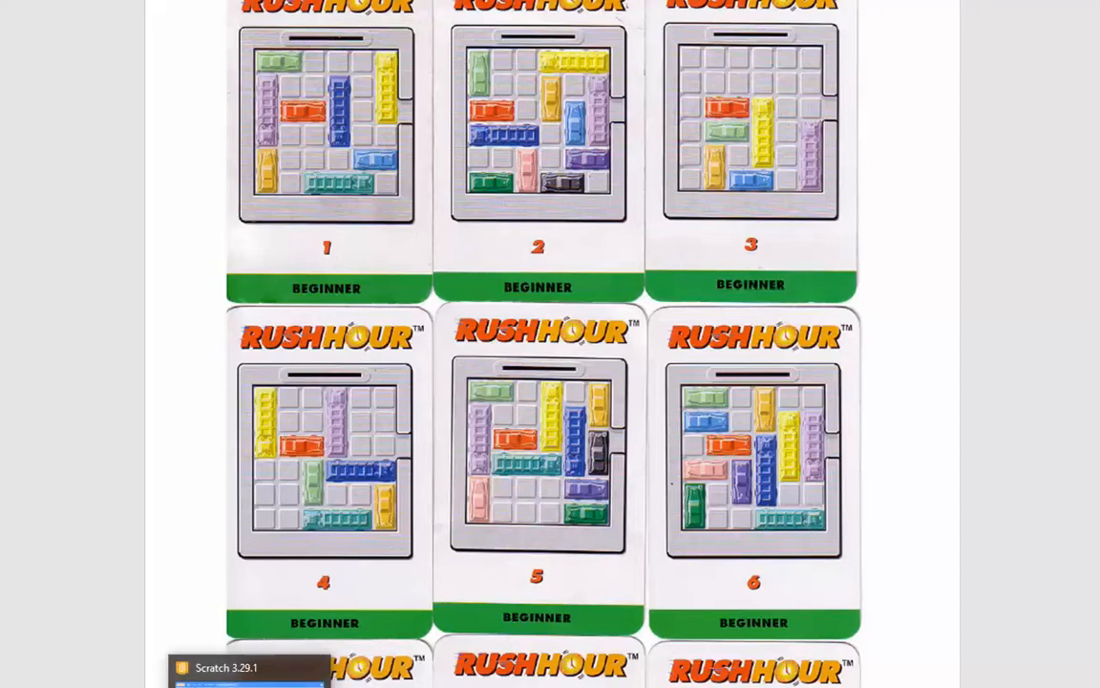
pyautogui.click(249, 680)
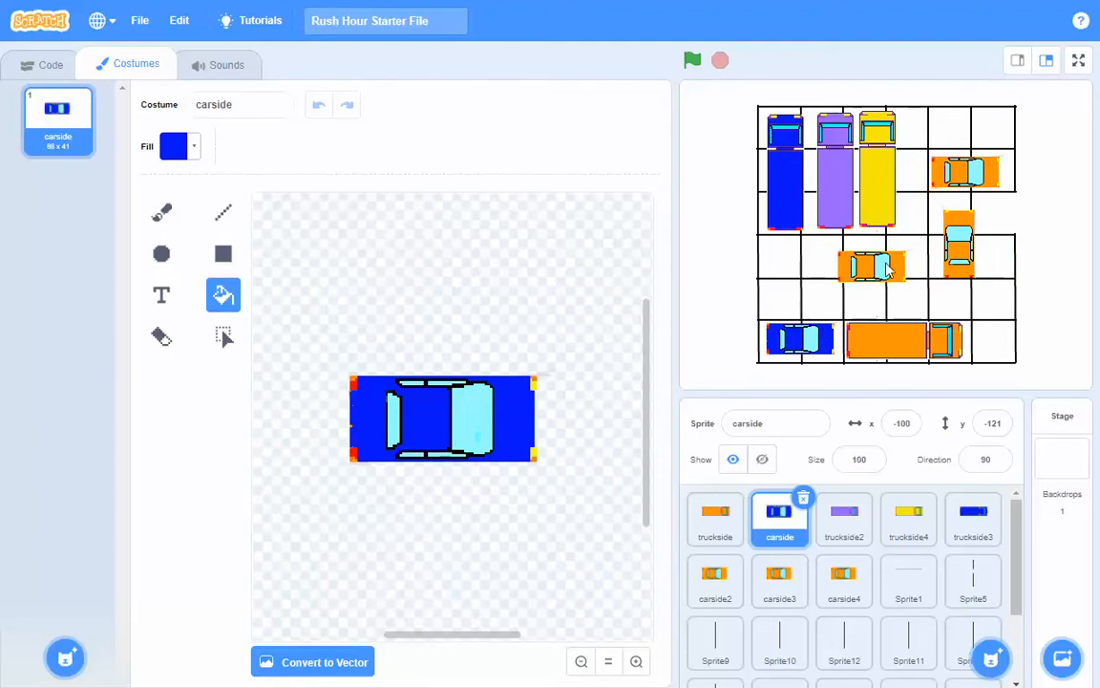
pyautogui.moveTo(959, 250); pyautogui.dragTo(781, 284)
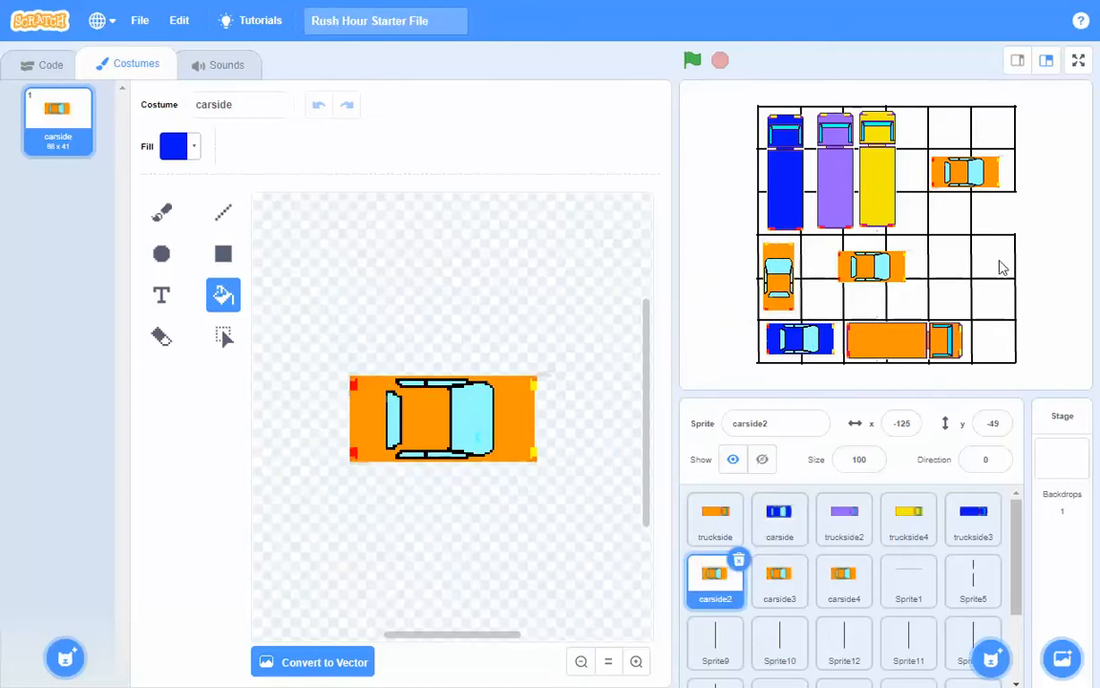
pyautogui.click(994, 460)
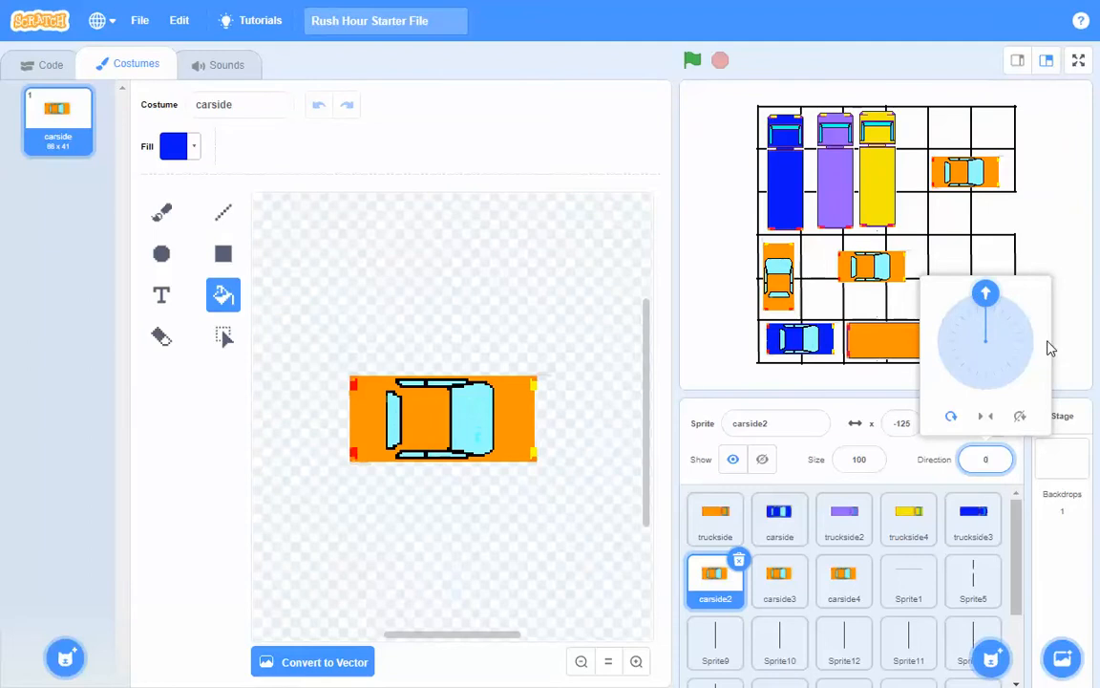
pyautogui.click(1054, 221)
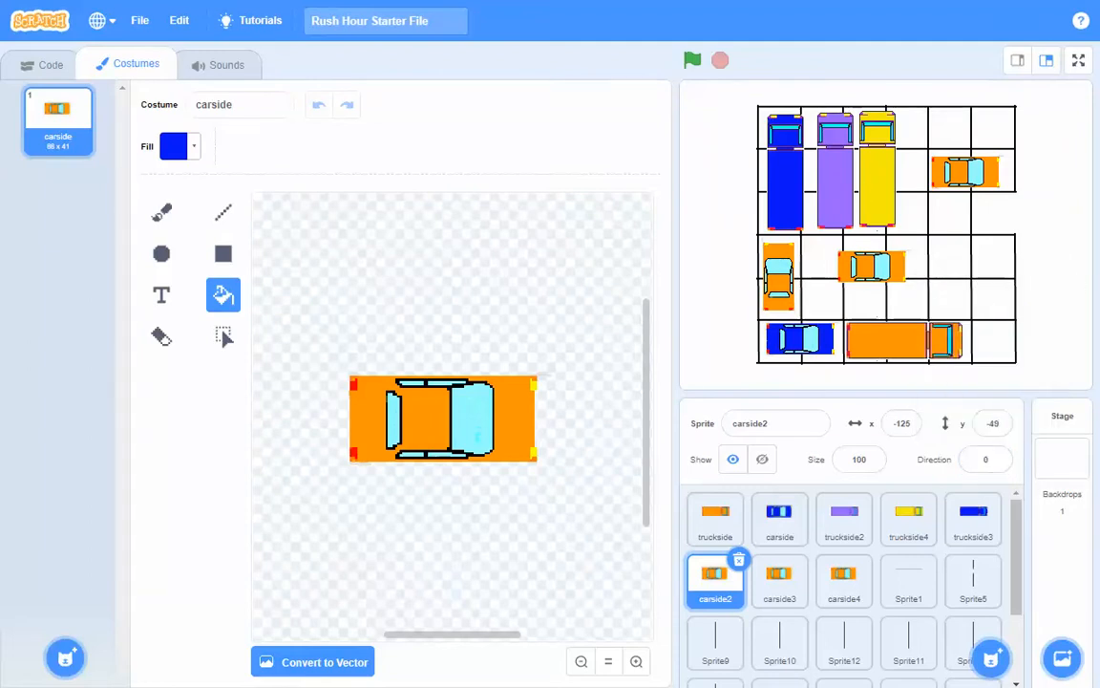
# Step: Fill the carside4 body red with color 100, saturation 96, brightness 96
pyautogui.click(868, 272)
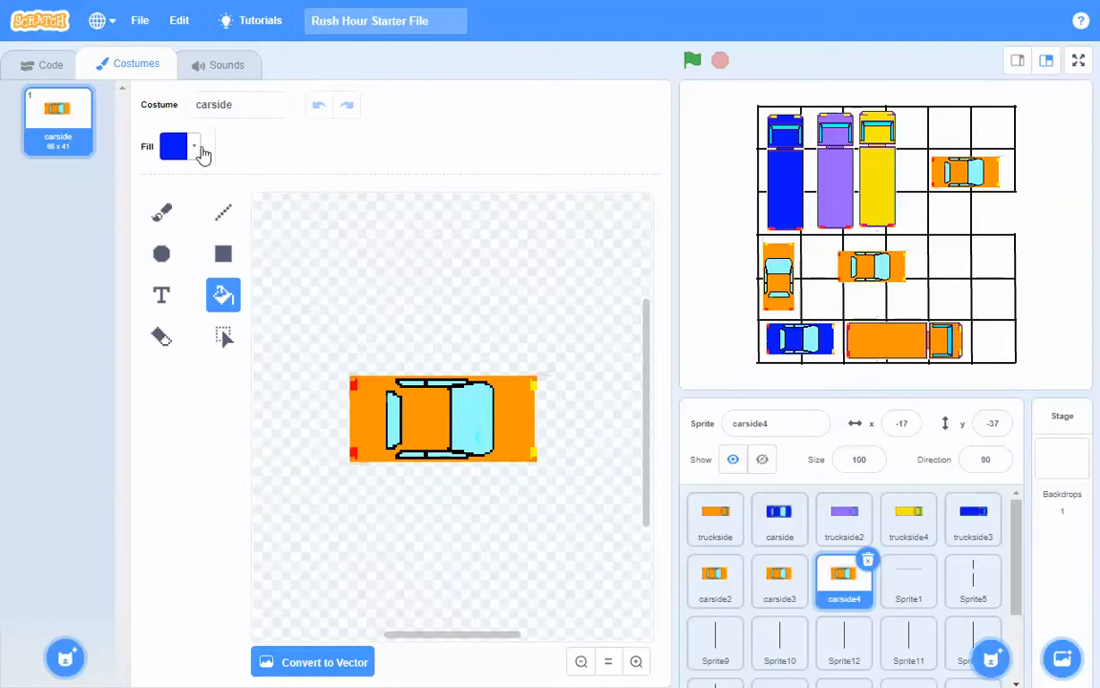
pyautogui.click(198, 151)
pyautogui.click(227, 244)
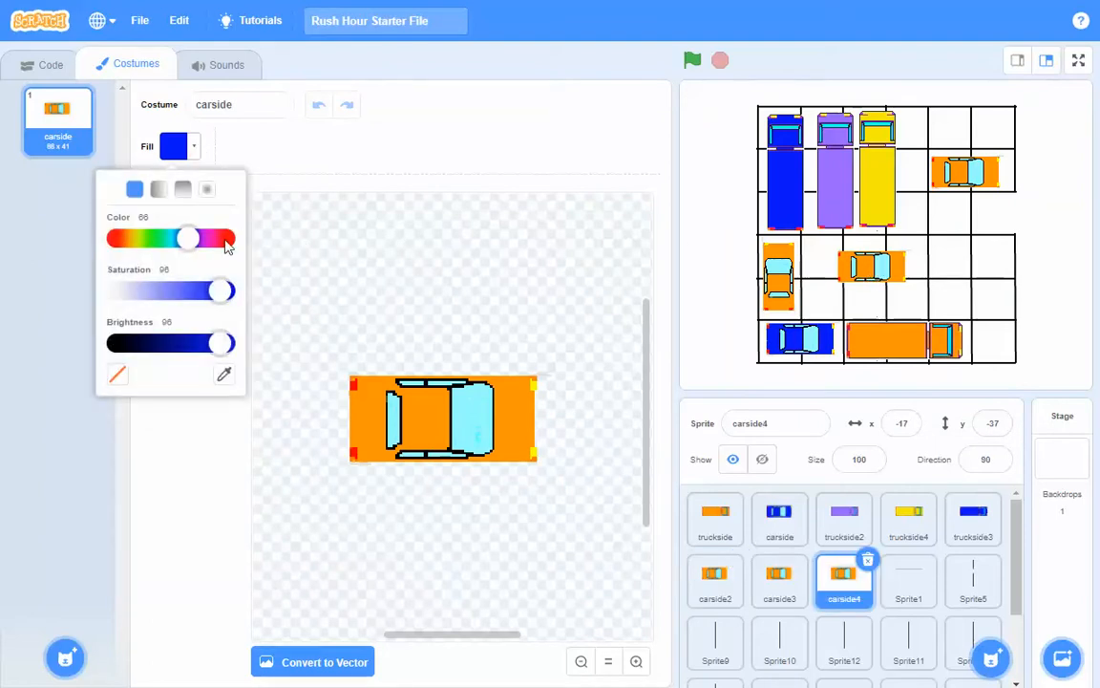
pyautogui.click(373, 417)
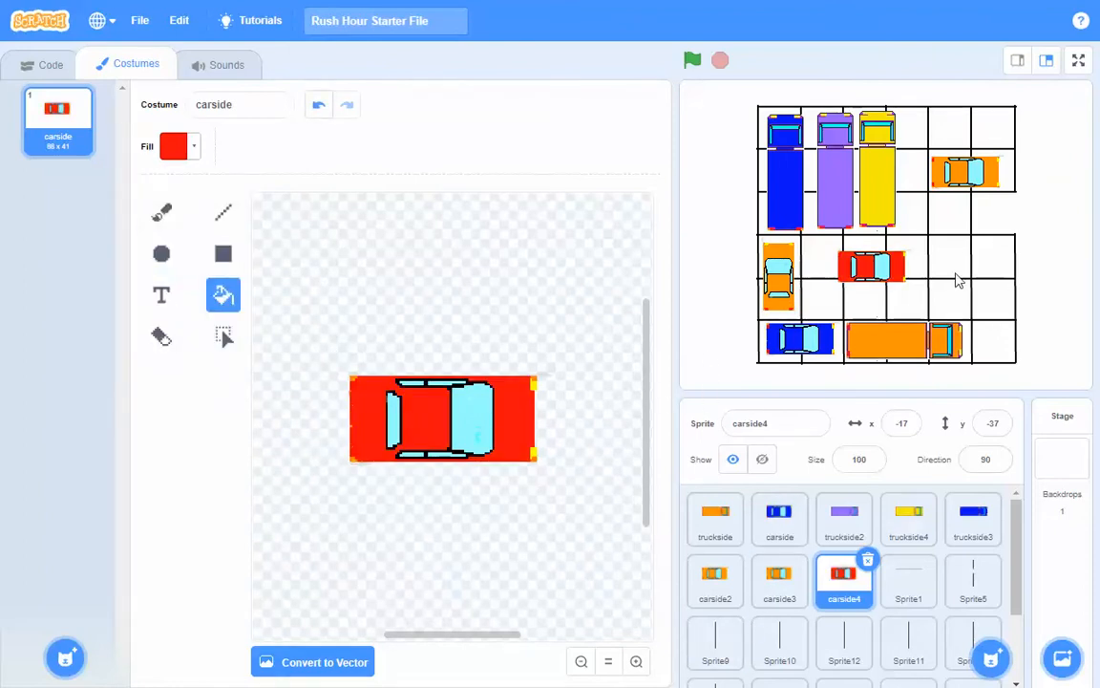
# Step: Fill the carside3 body green with color 31, saturation 96, brightness 81
pyautogui.click(962, 175)
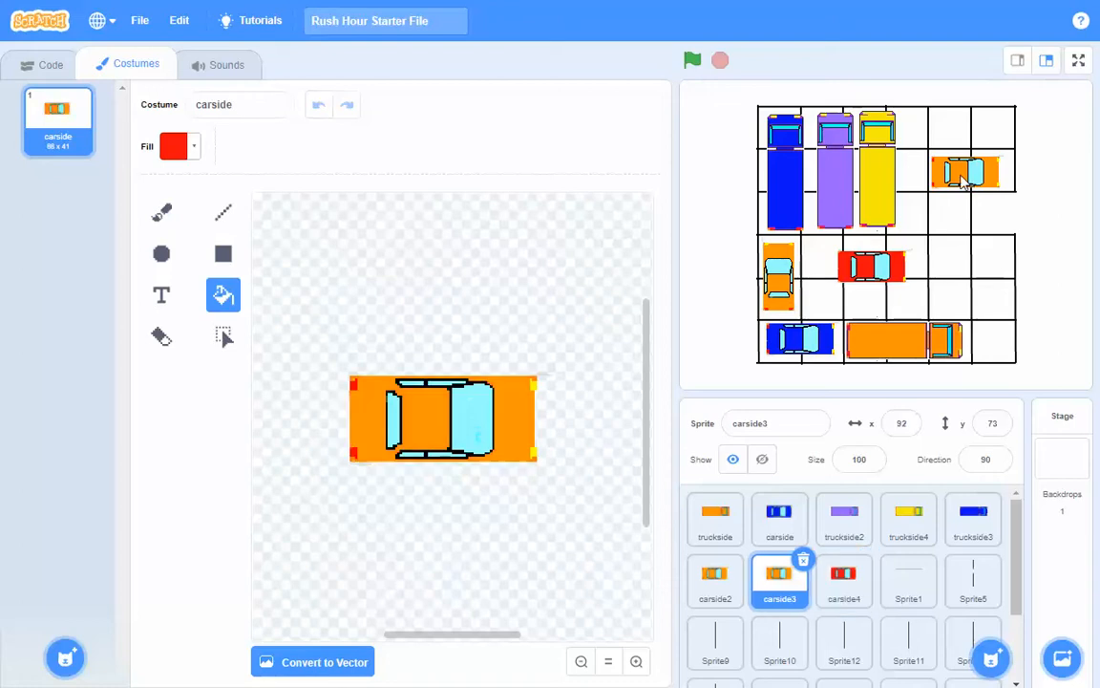
pyautogui.click(188, 149)
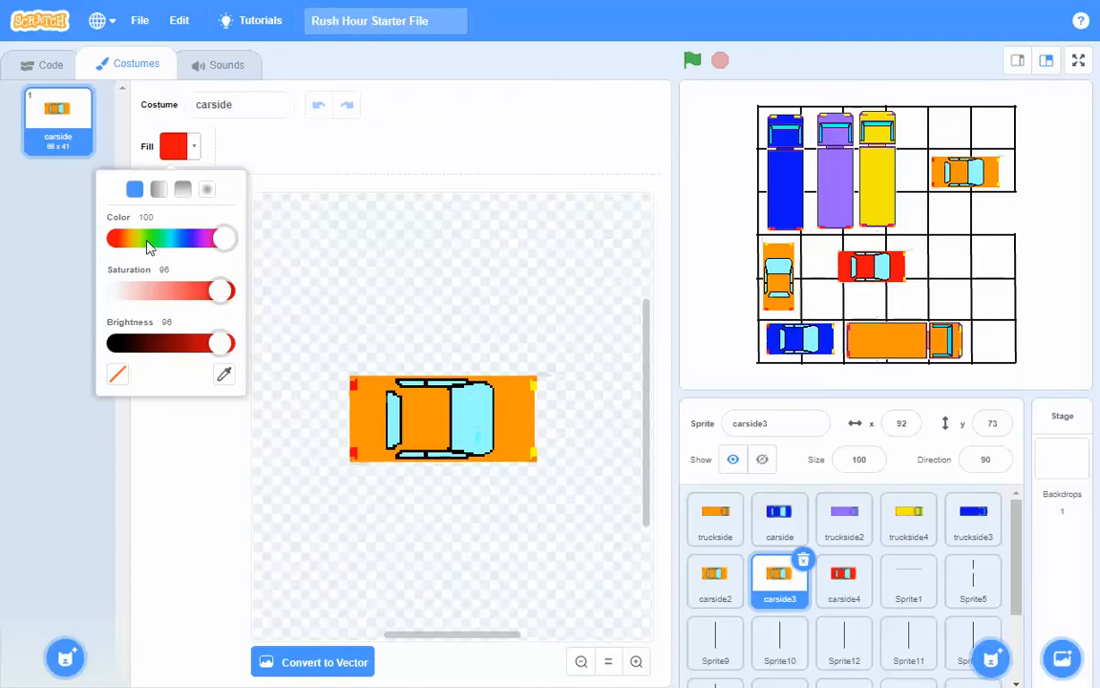
pyautogui.click(151, 244)
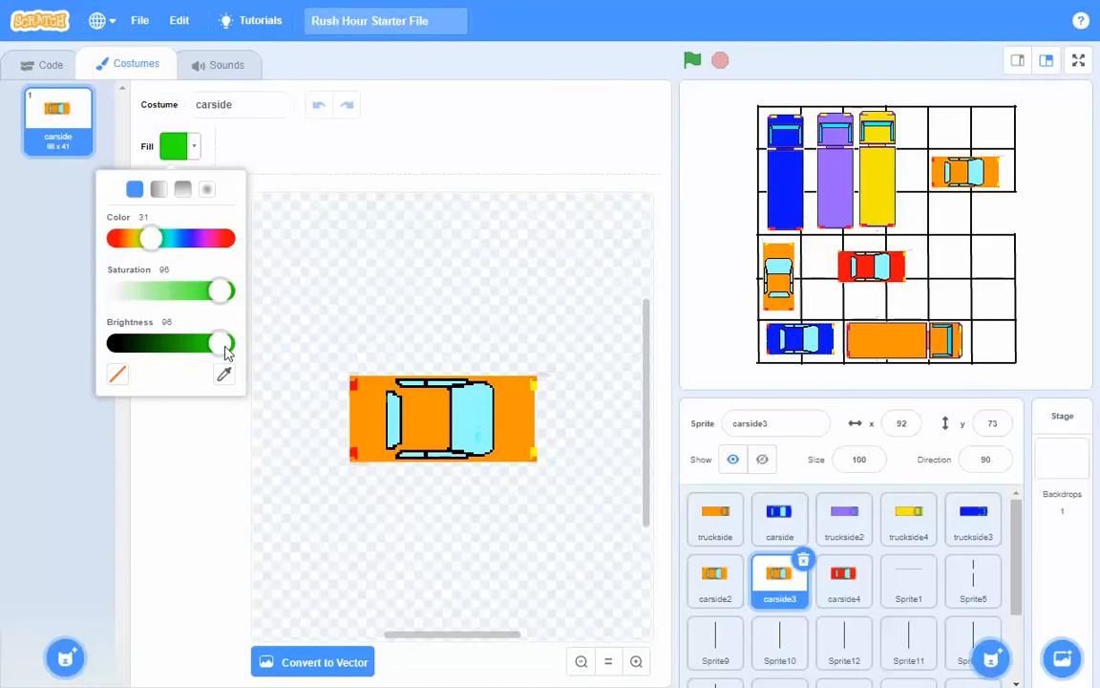
pyautogui.moveTo(225, 354); pyautogui.dragTo(212, 357)
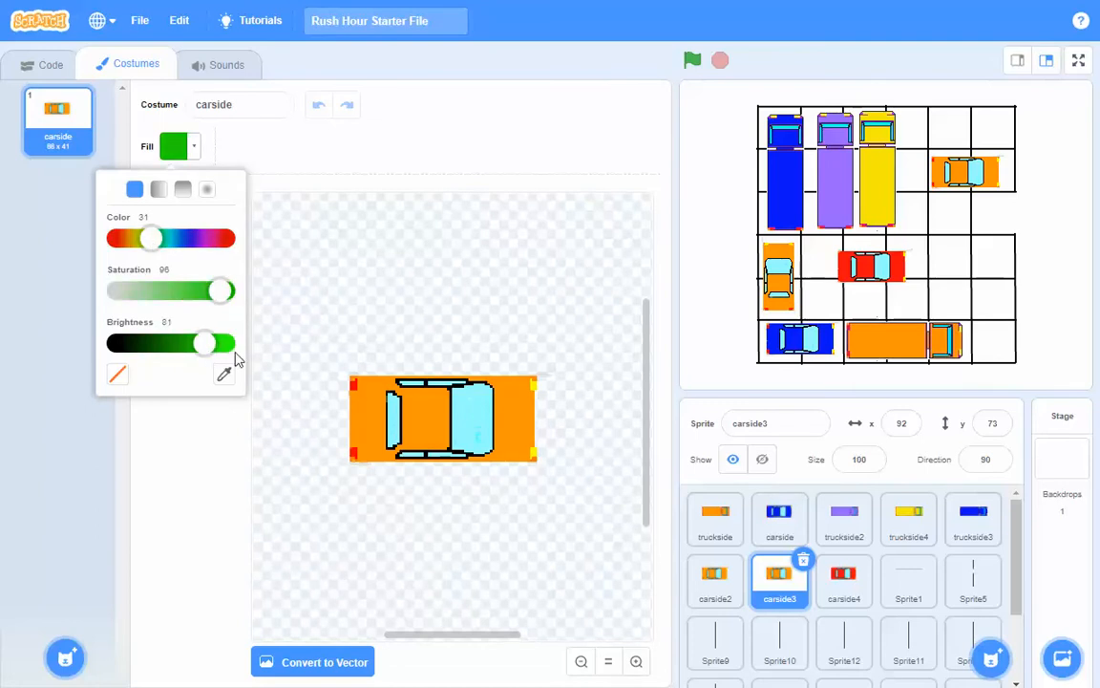
pyautogui.click(420, 420)
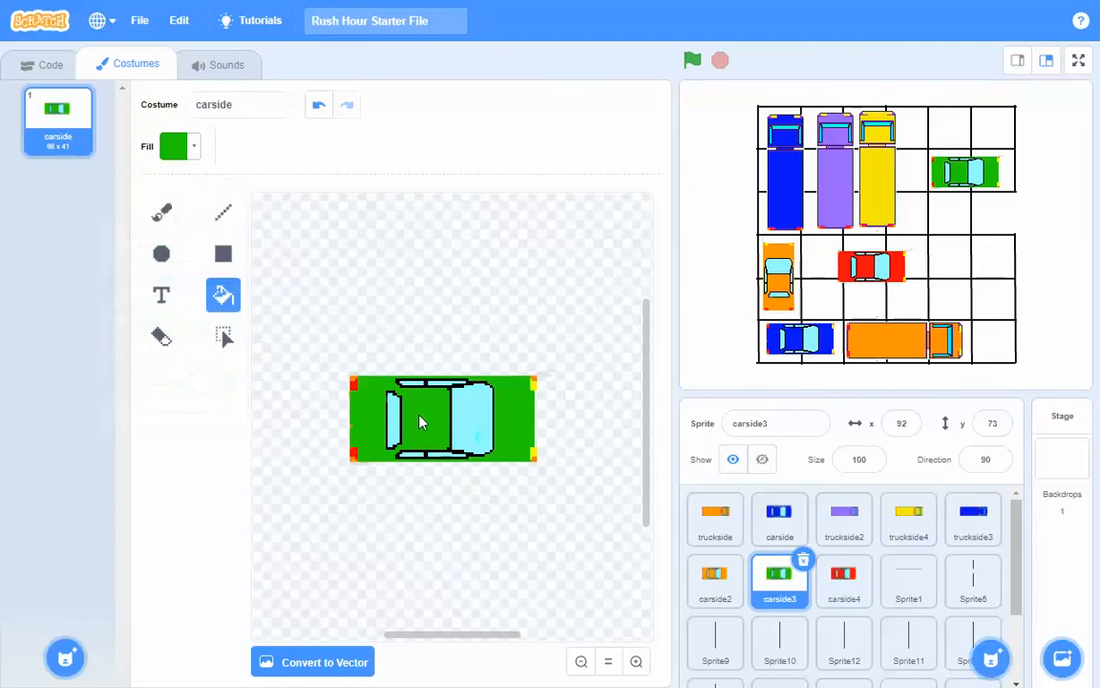